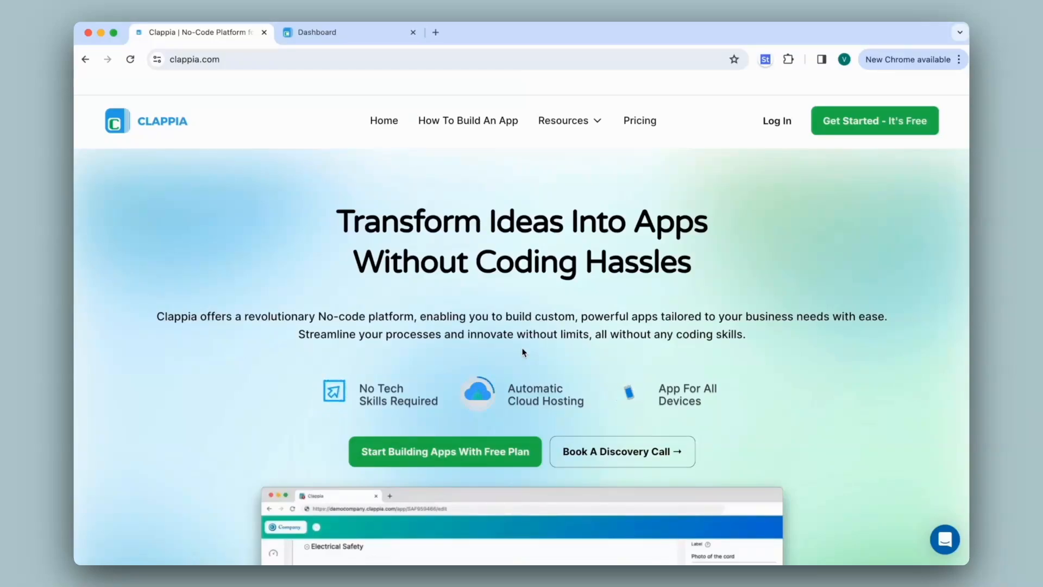
Switch to the Clappia dashboard and open the user attributes in the workplace settings
click(356, 33)
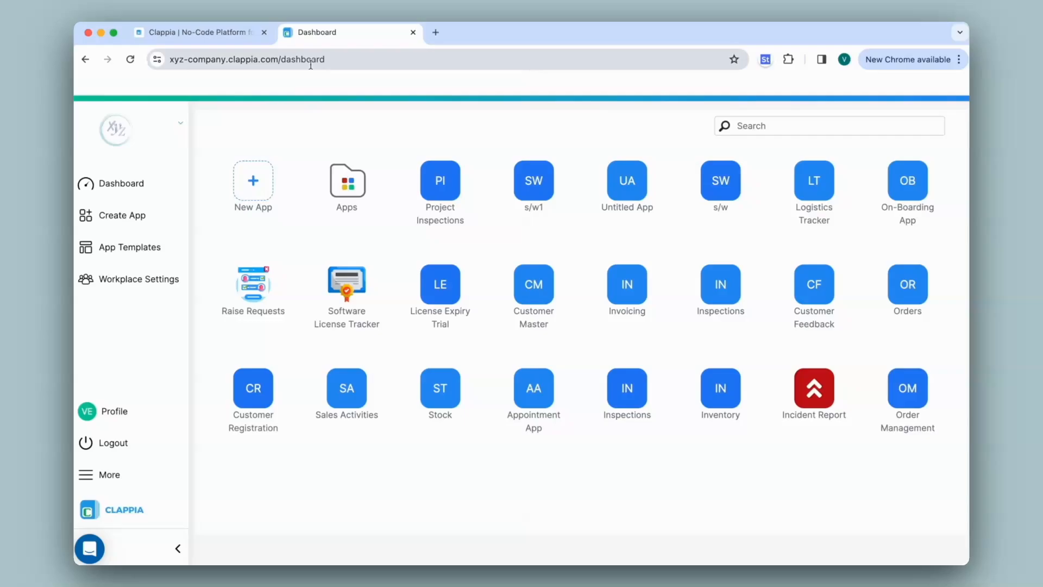
click(159, 280)
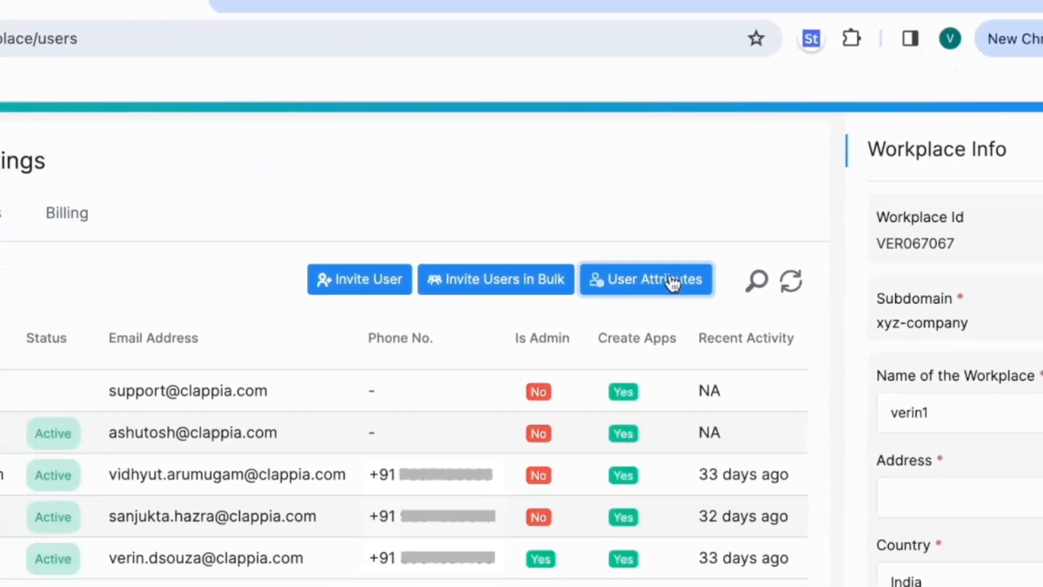
click(644, 335)
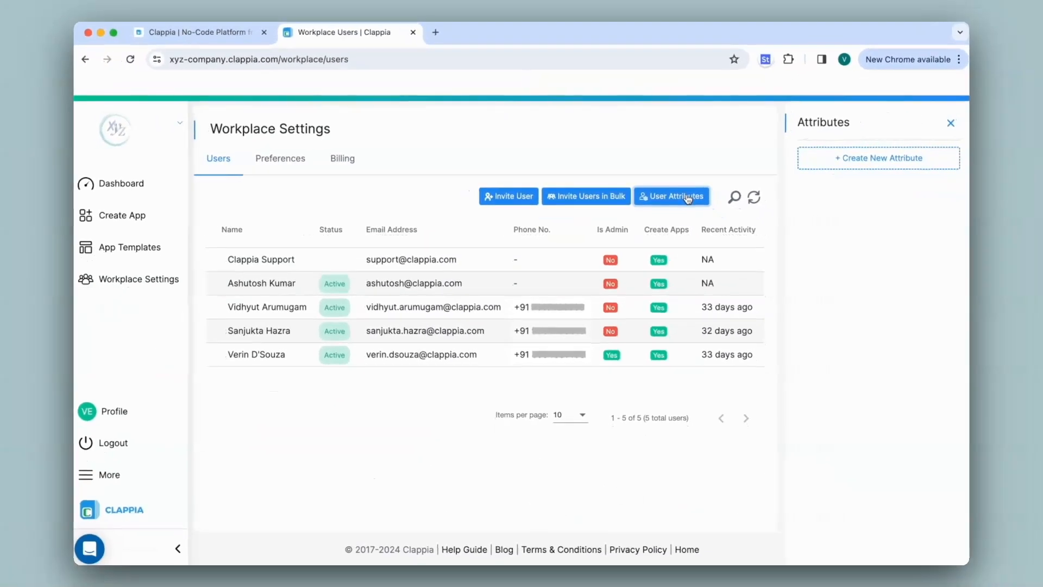
Start a new user attribute named Department with the attribute type Custom List
click(857, 159)
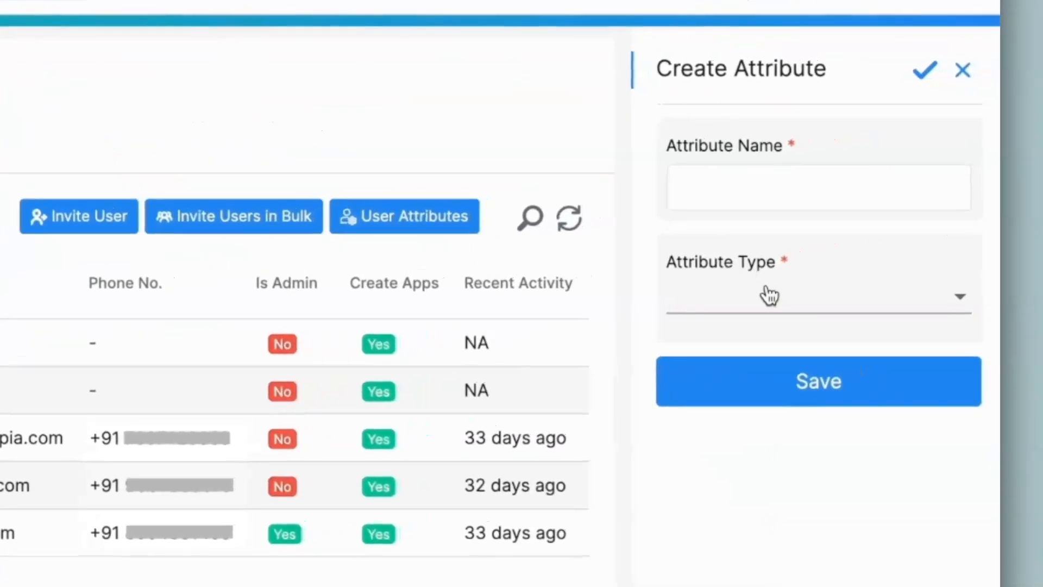
click(853, 235)
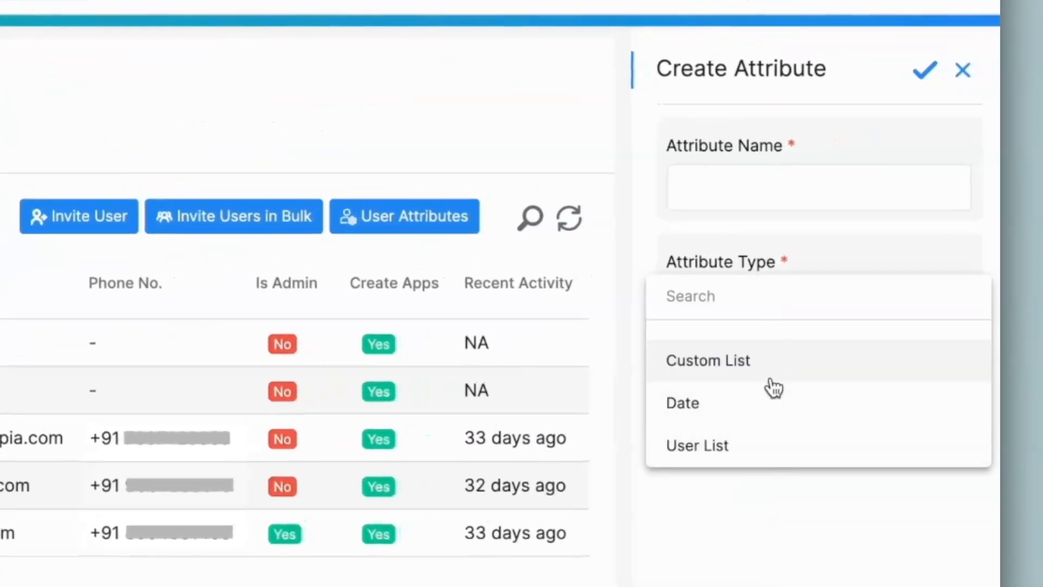
click(698, 224)
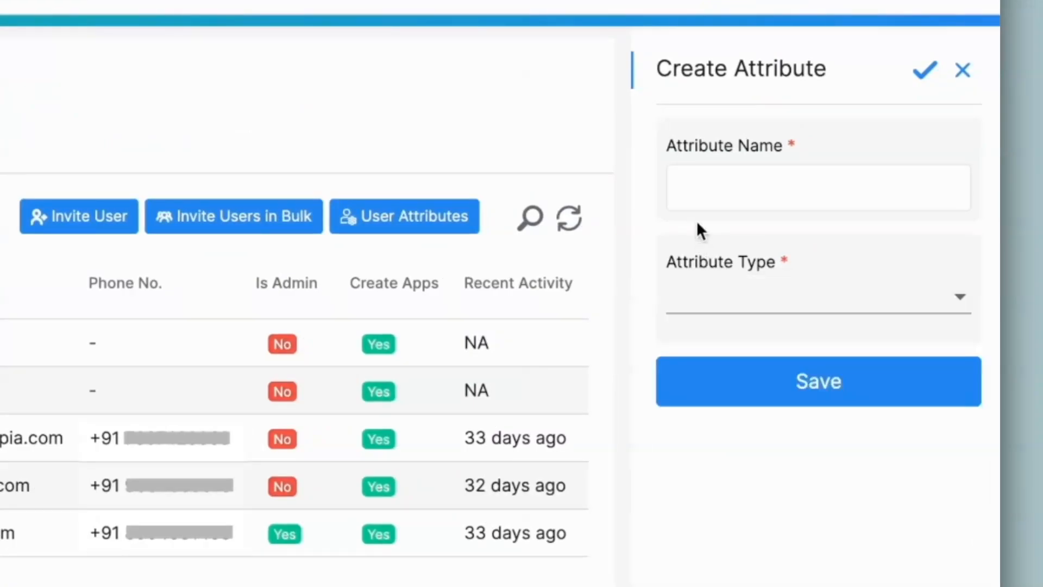
click(720, 189)
text(Department)
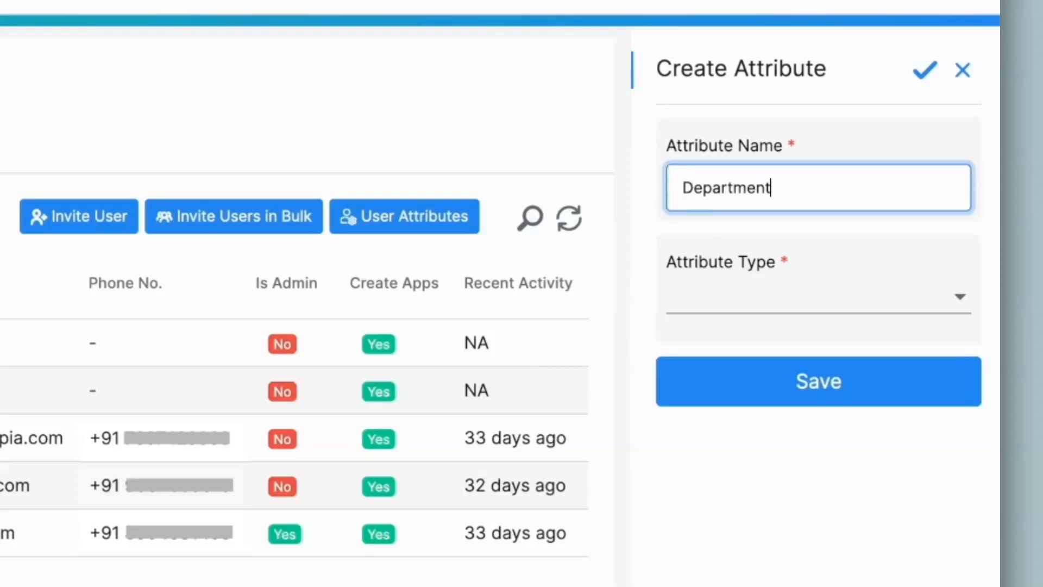
click(726, 300)
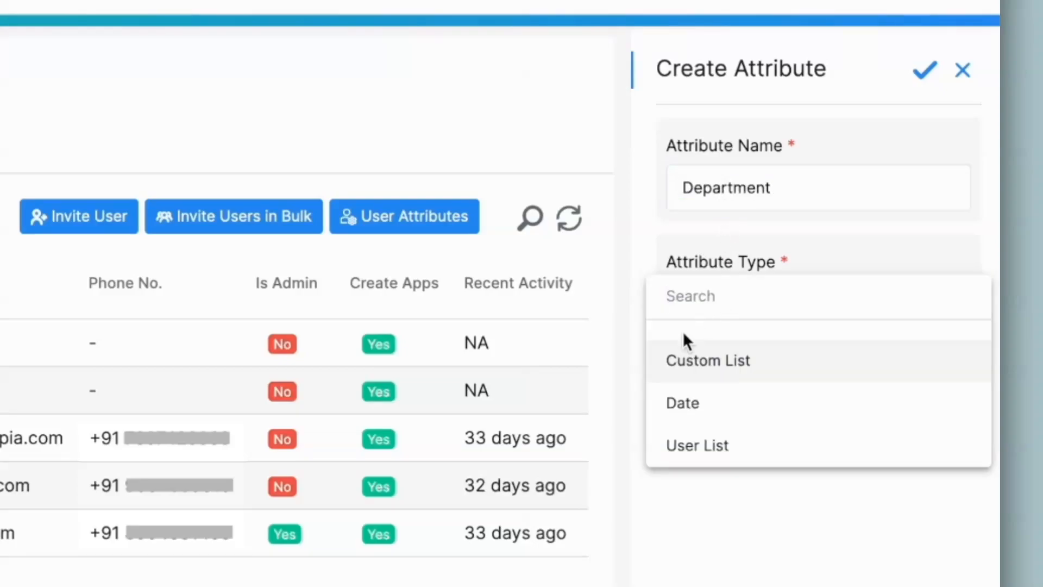
click(691, 361)
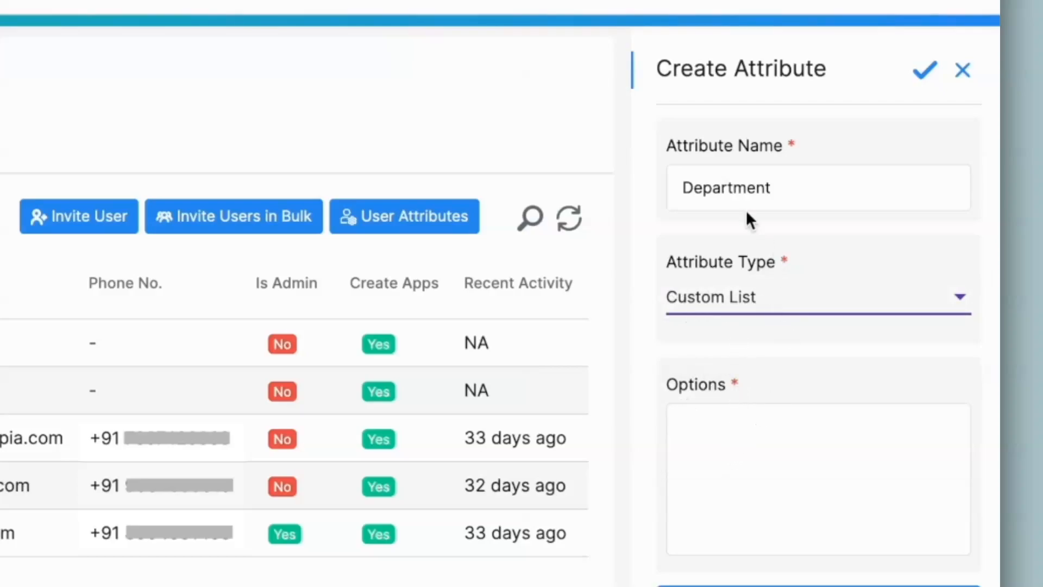
Enter Safety, Maintenance and Management as the Department attribute's options, one per line, and save the attribute
click(705, 430)
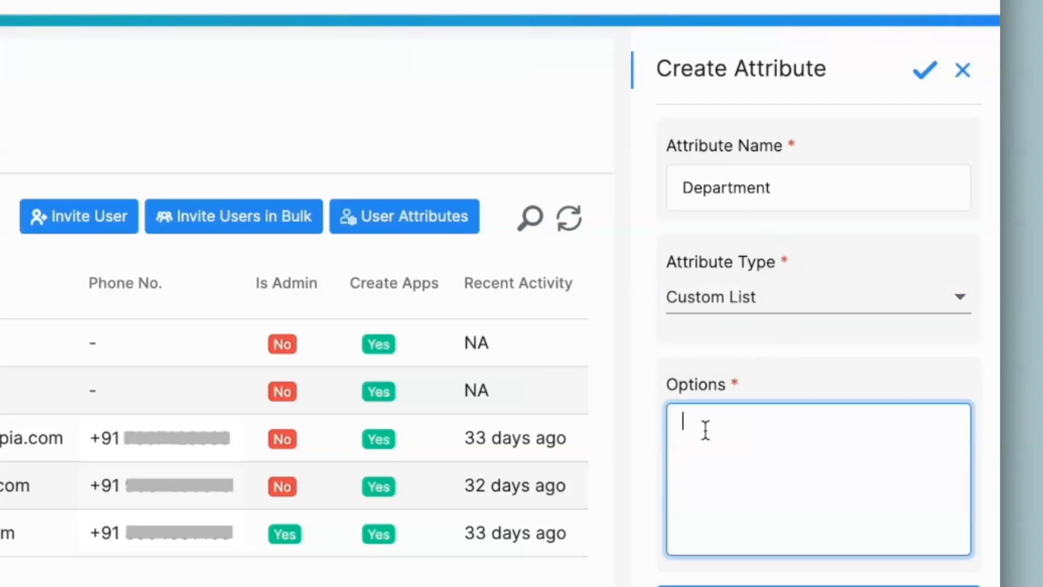
text(Safety)
key(Return)
text(Maintenance)
key(Return)
text(Management)
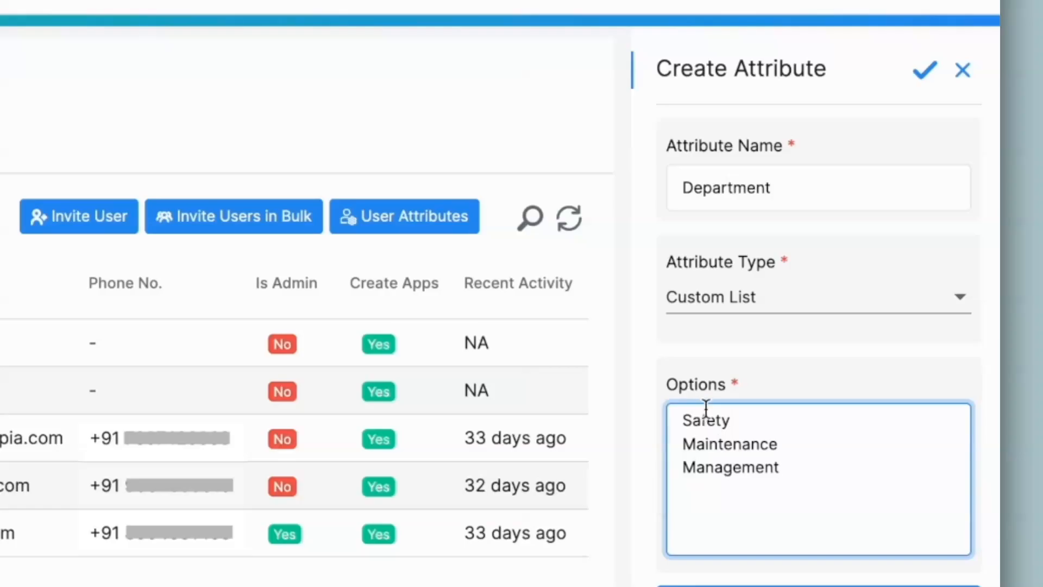
click(793, 441)
click(764, 420)
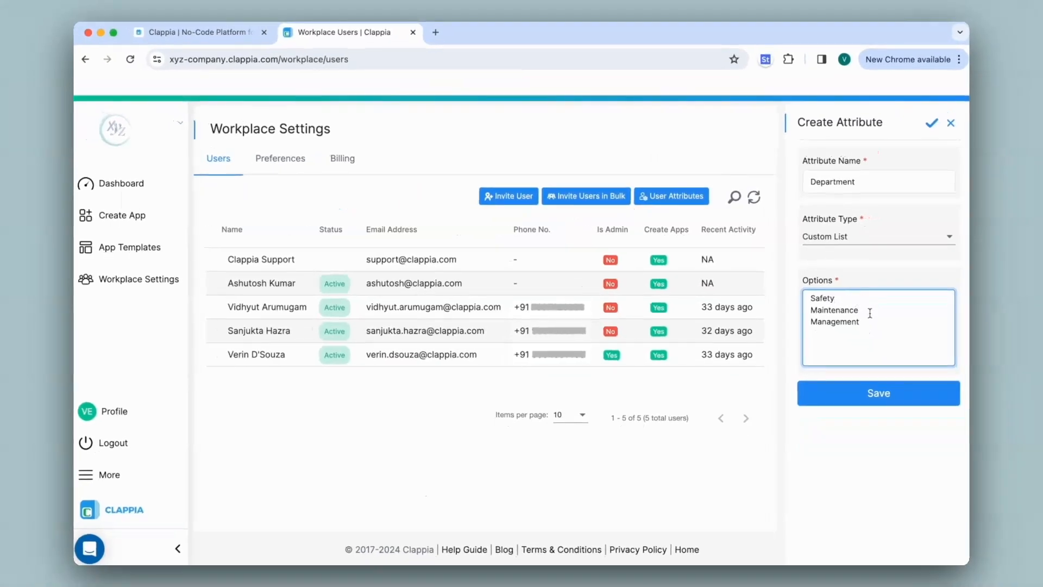
click(879, 392)
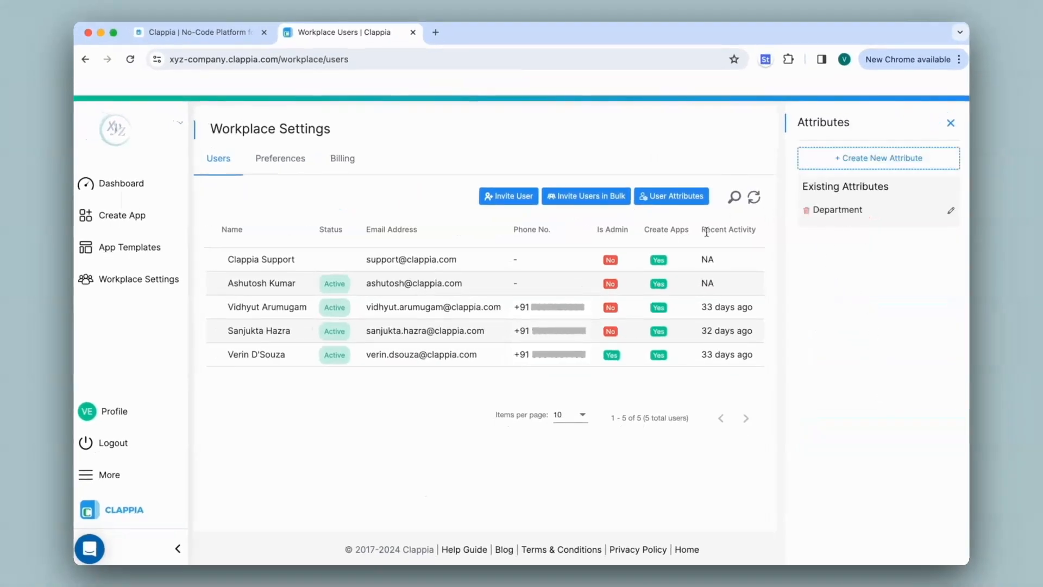
Check the Department column in the users table and examine the attribute's variable name and settings without changing them
scroll(706, 231, right, 2)
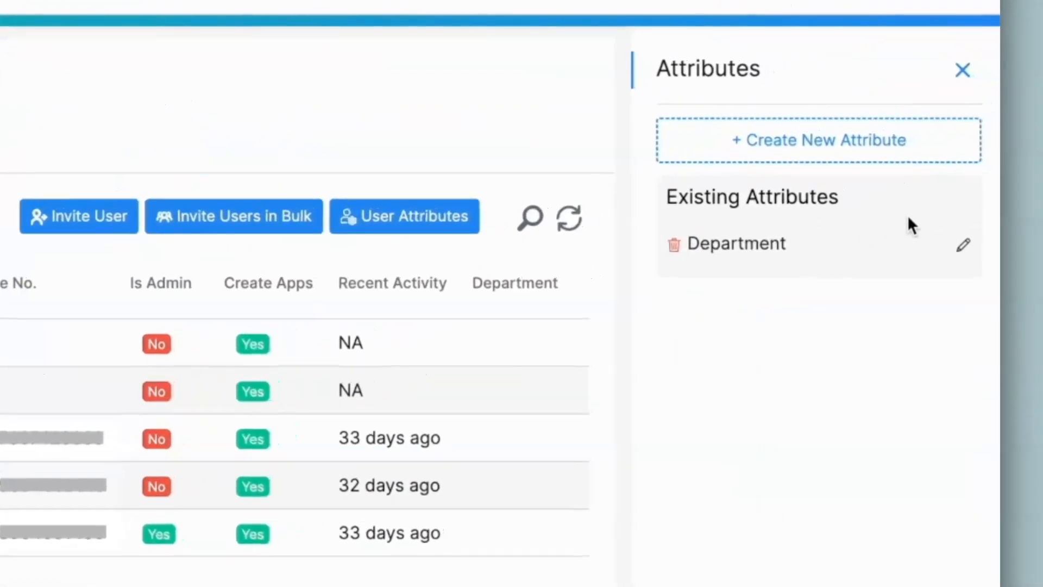
click(963, 245)
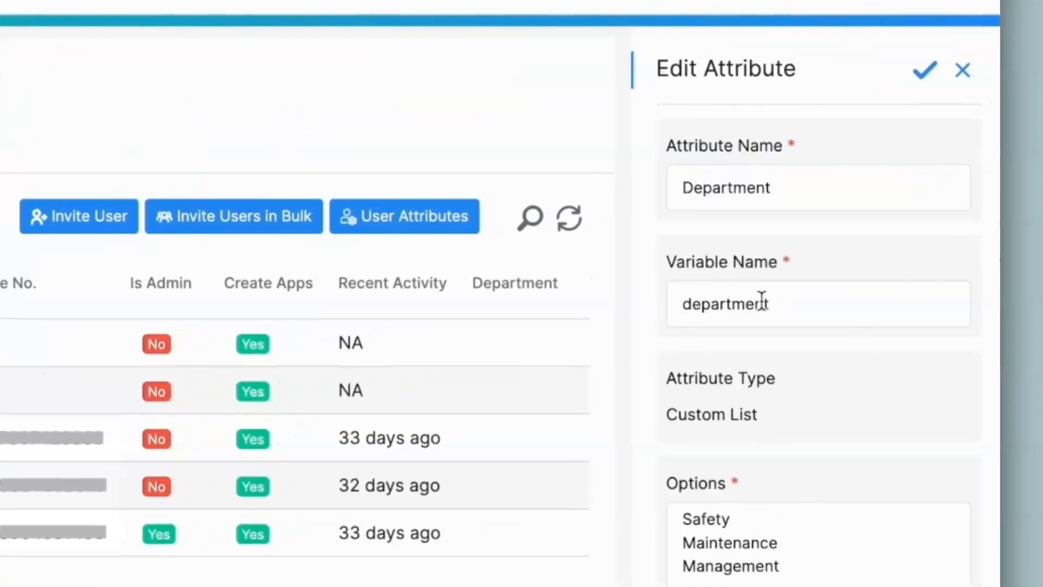
click(962, 75)
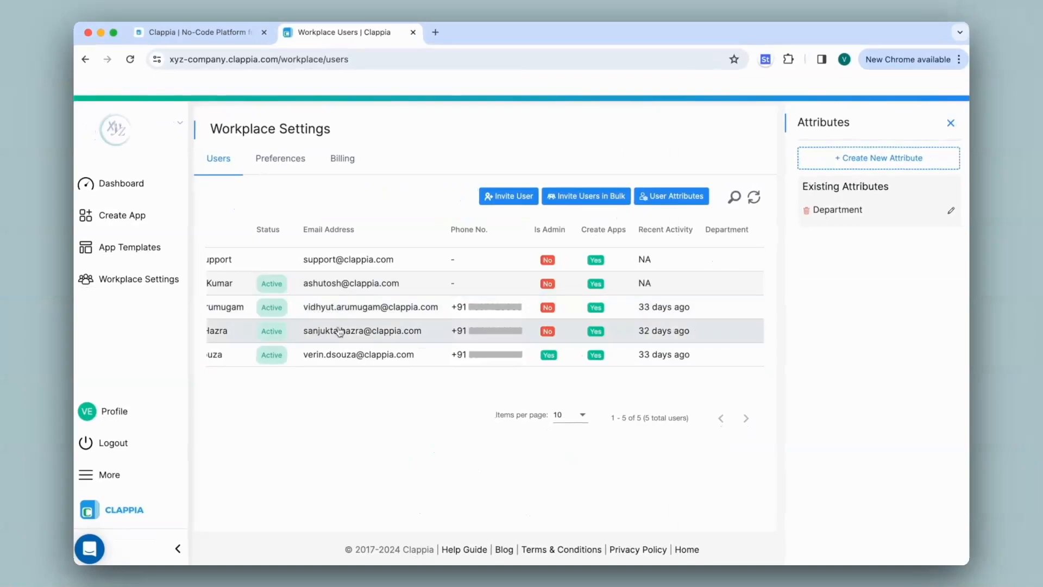
Assign the Department value Safety to the fourth user in the list
click(384, 329)
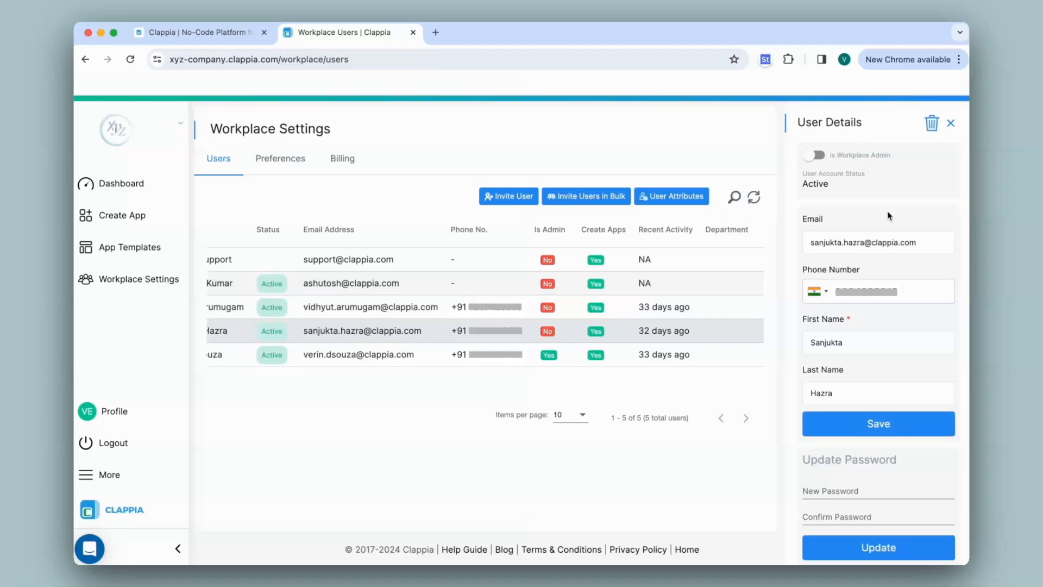
scroll(875, 386, down, 6)
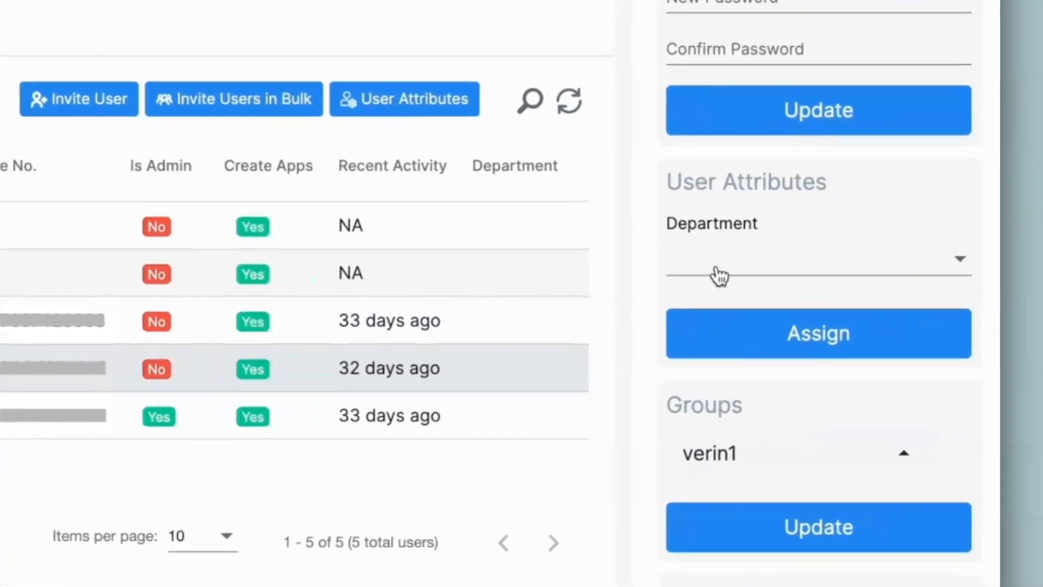
click(718, 274)
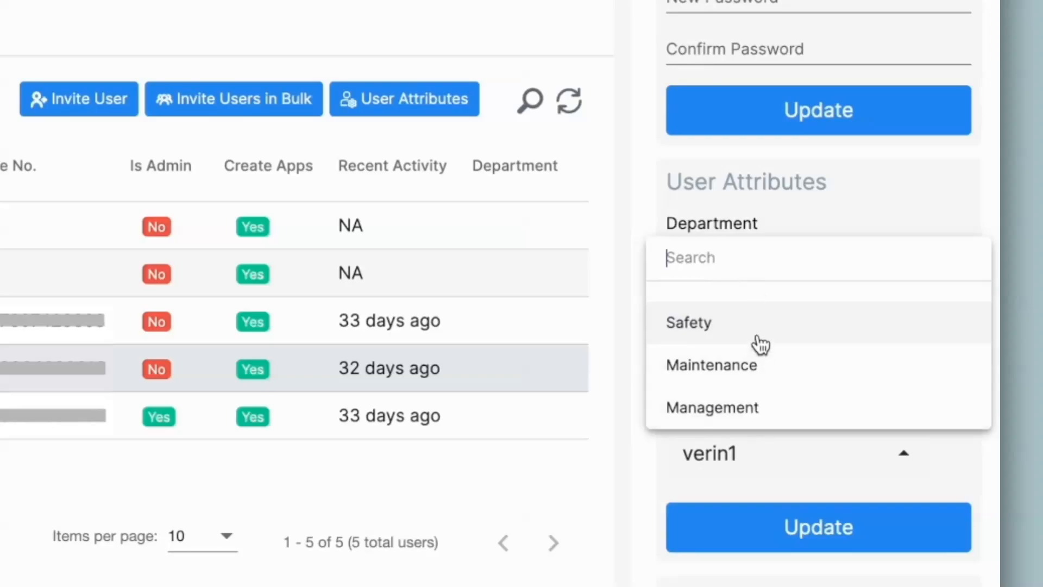
click(703, 328)
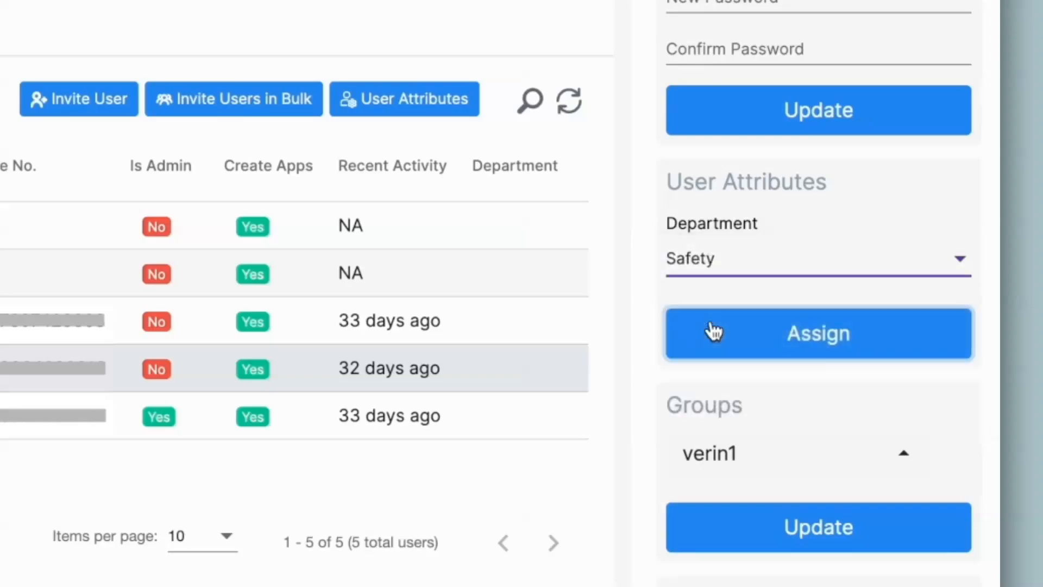
click(713, 332)
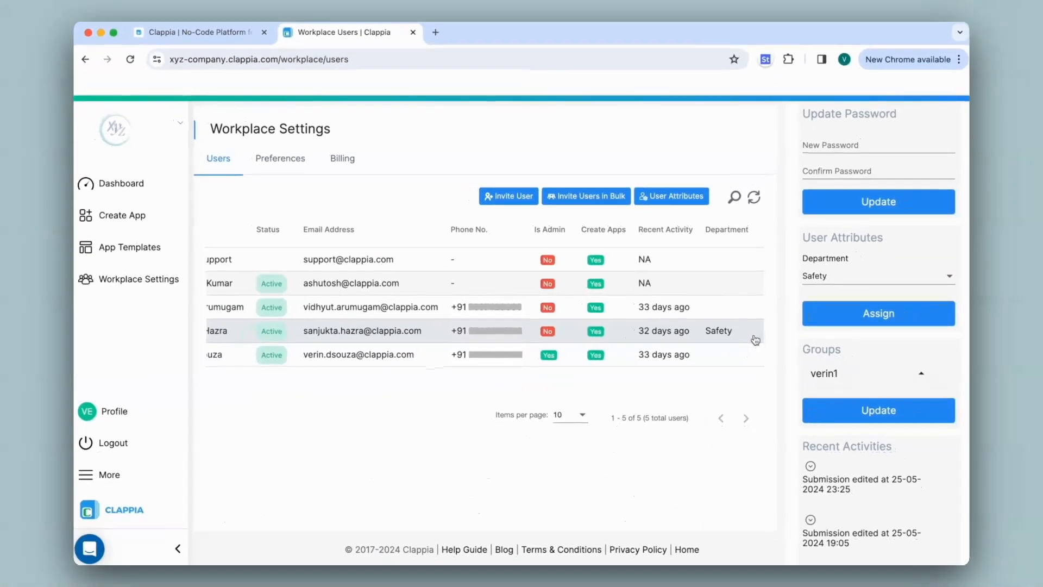
Create a user attribute named Date of Joining with the attribute type Date and save it
click(676, 200)
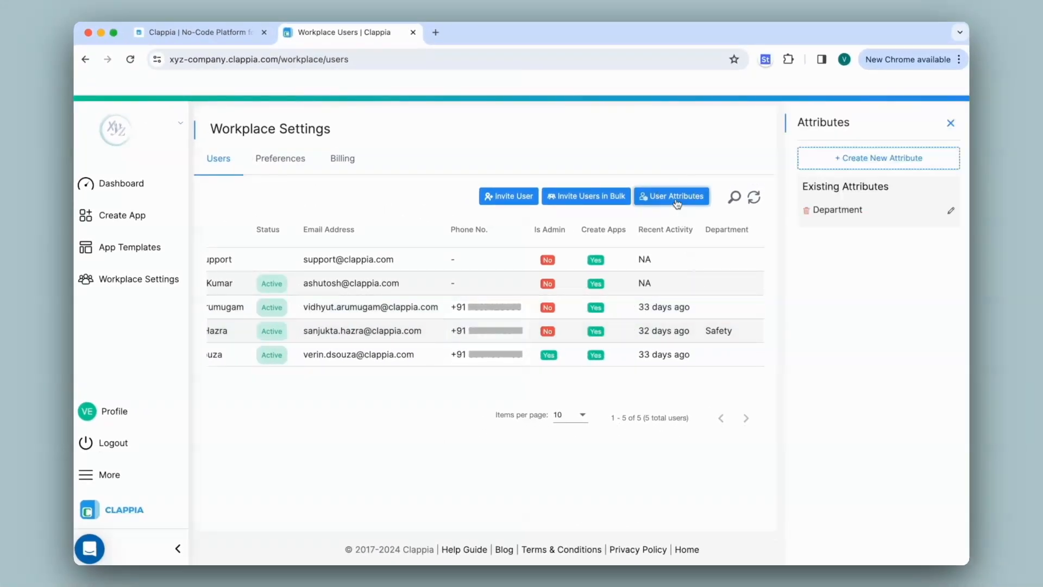
click(881, 158)
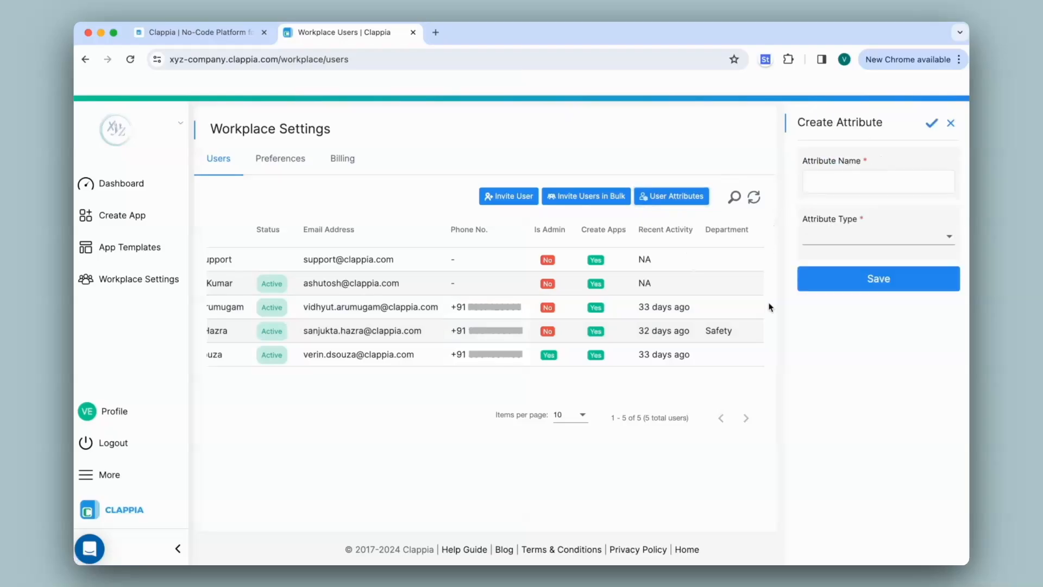
click(850, 185)
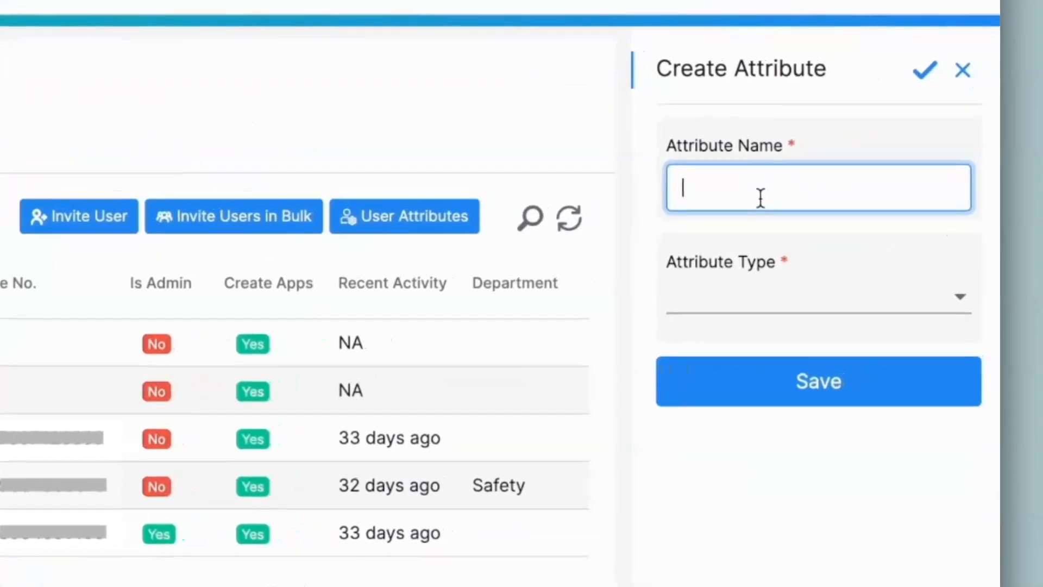
text(Date of Joining)
click(732, 298)
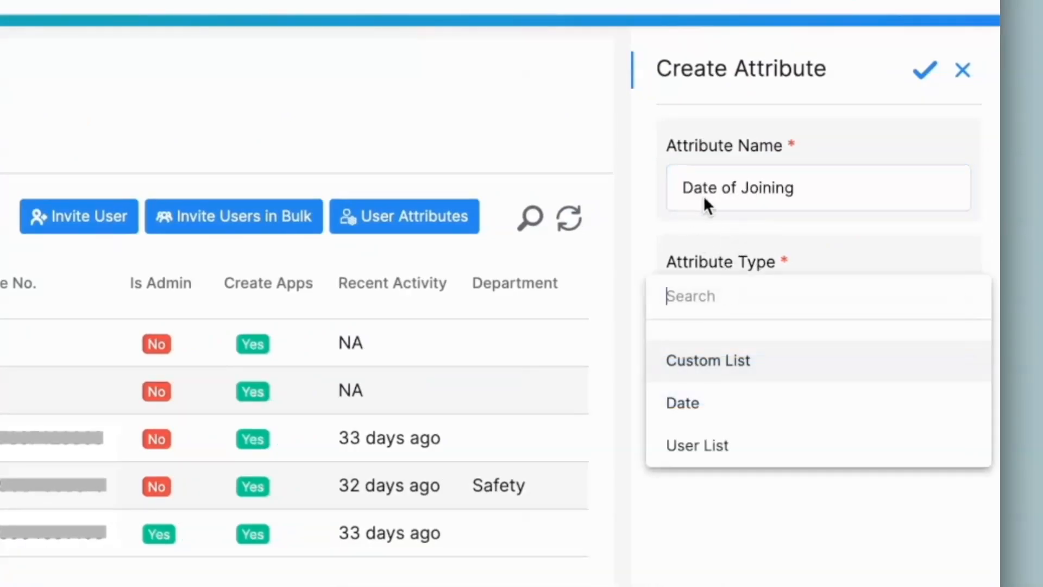
click(733, 416)
click(739, 402)
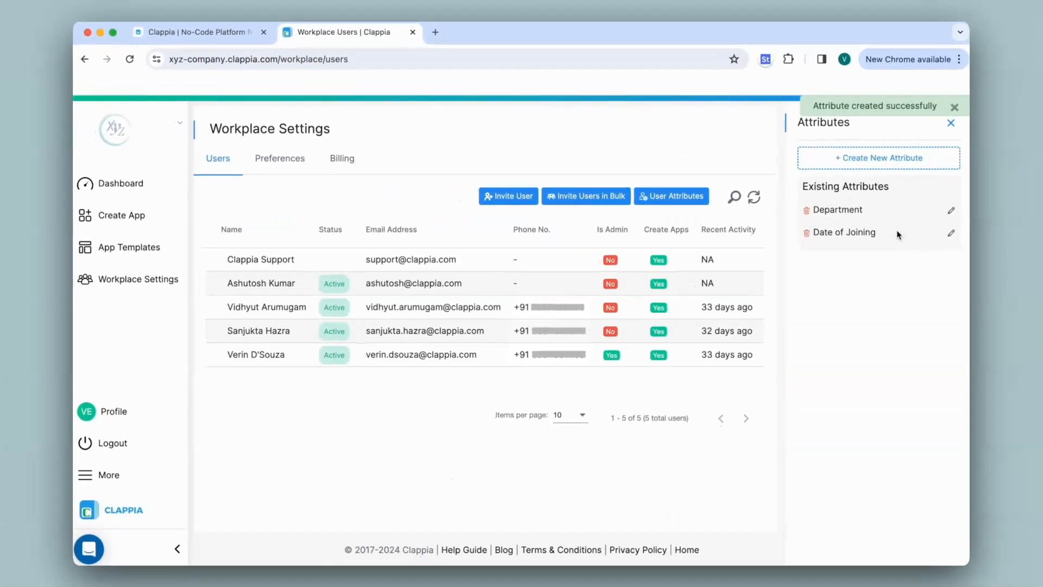
Assign the Date of Joining 04-03-2024 to the user in the Safety department
scroll(581, 284, right, 5)
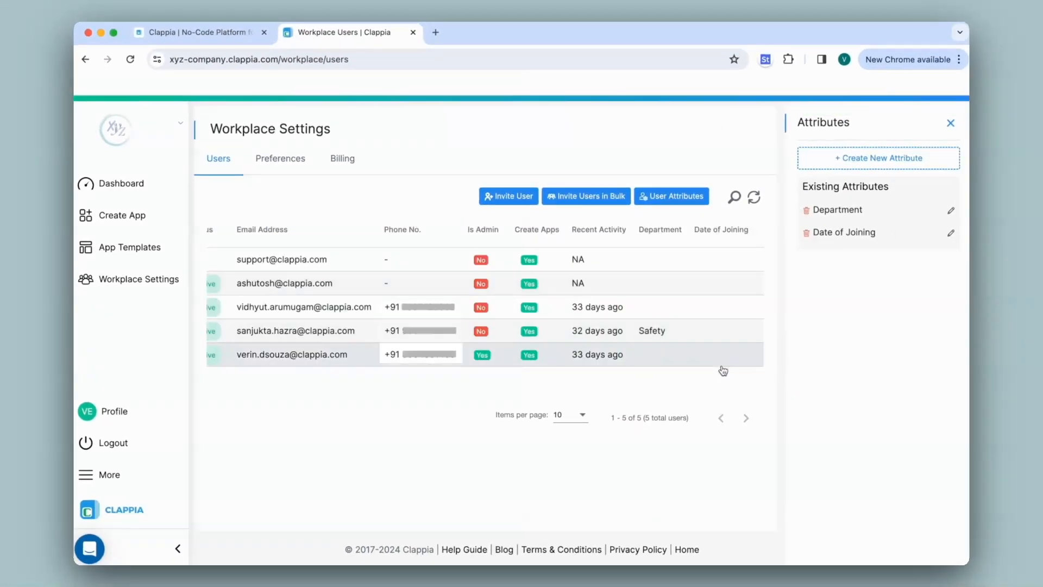
click(727, 331)
scroll(845, 275, down, 5)
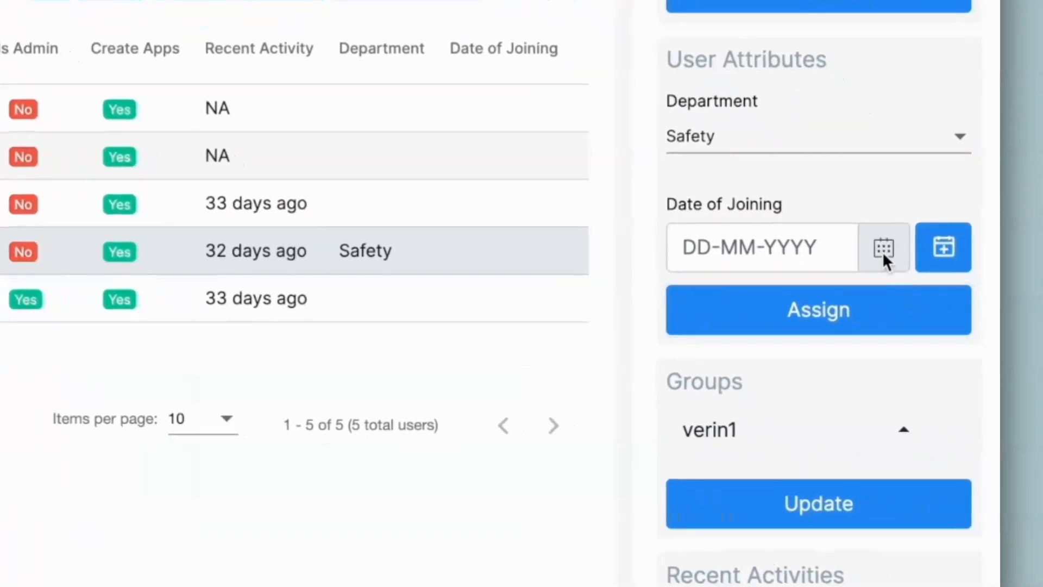
click(882, 249)
click(680, 321)
click(680, 321)
click(733, 454)
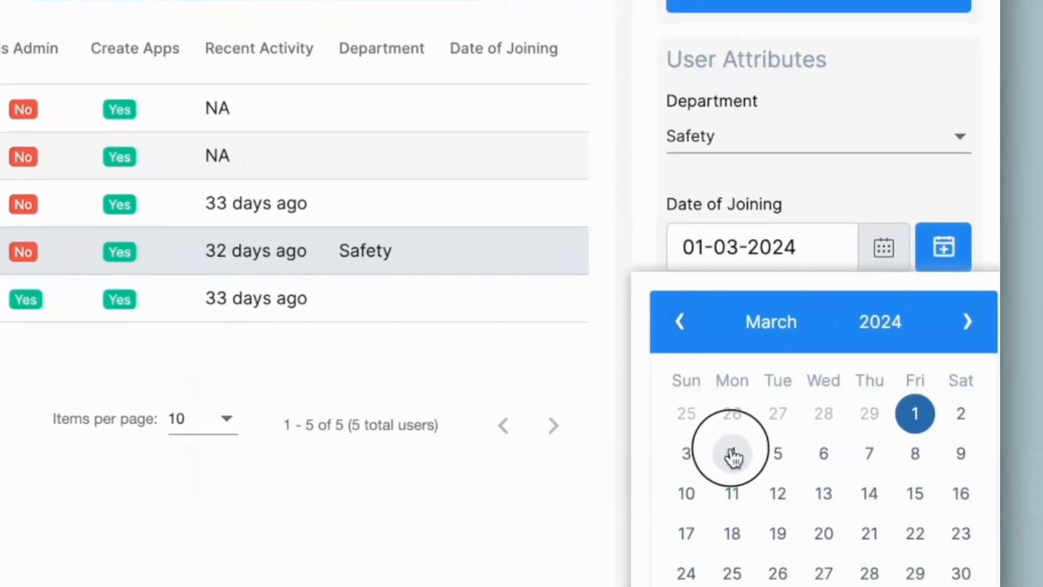
click(804, 332)
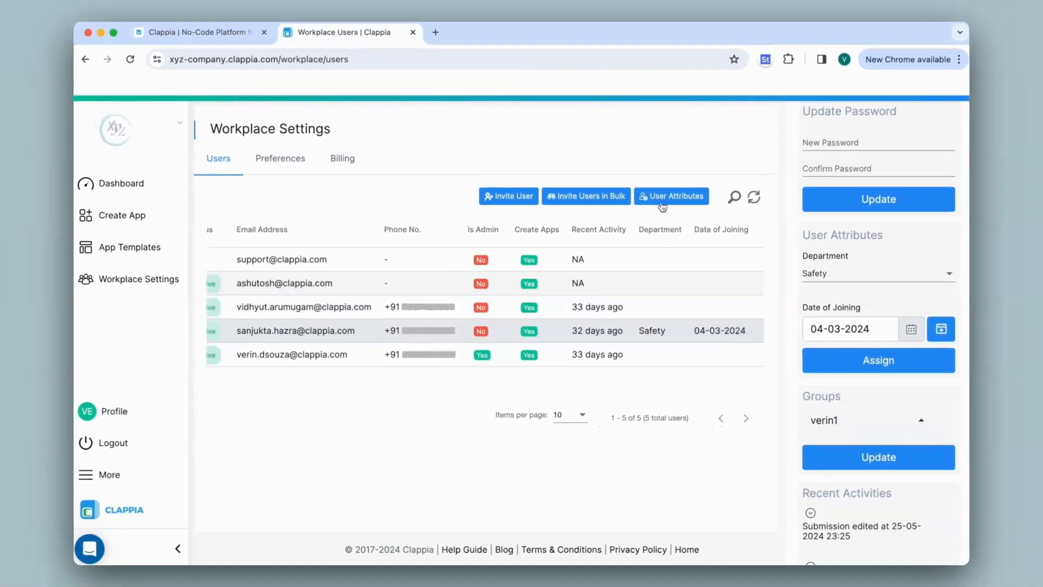
Create a user attribute named Manager with the attribute type User List and save it
click(451, 30)
click(869, 158)
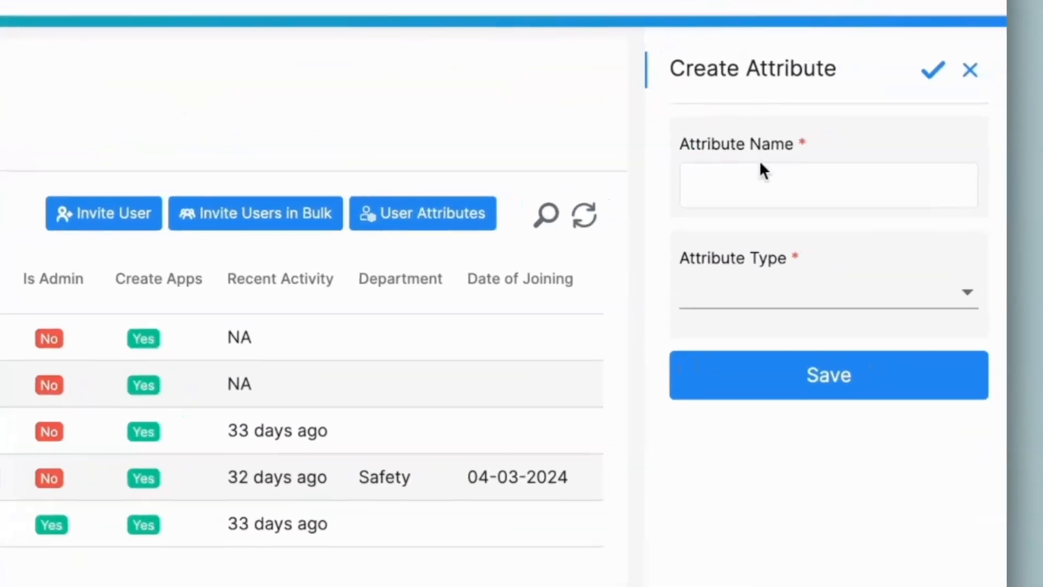
text(Manager)
click(732, 298)
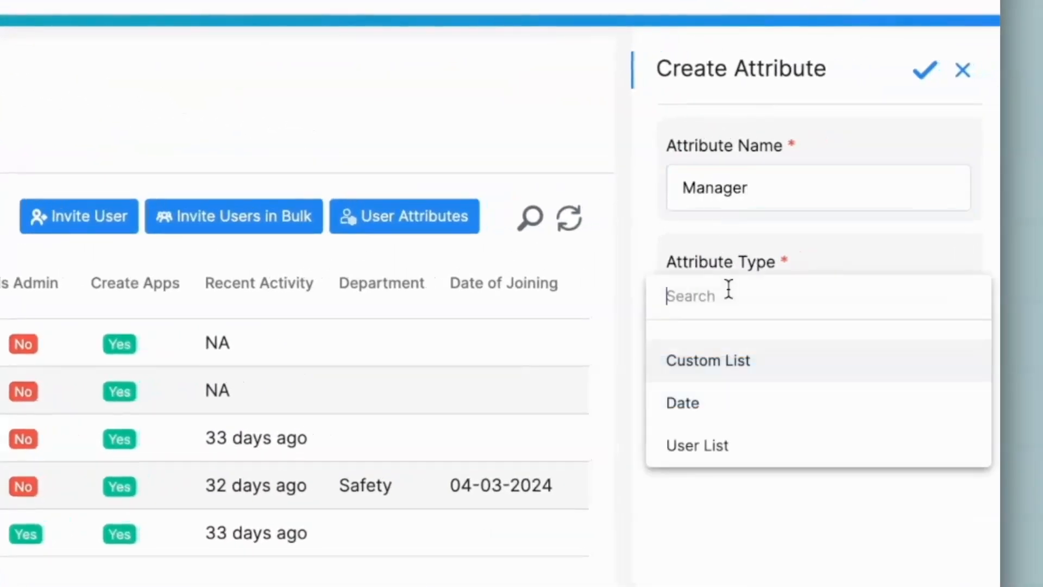
click(715, 441)
click(716, 394)
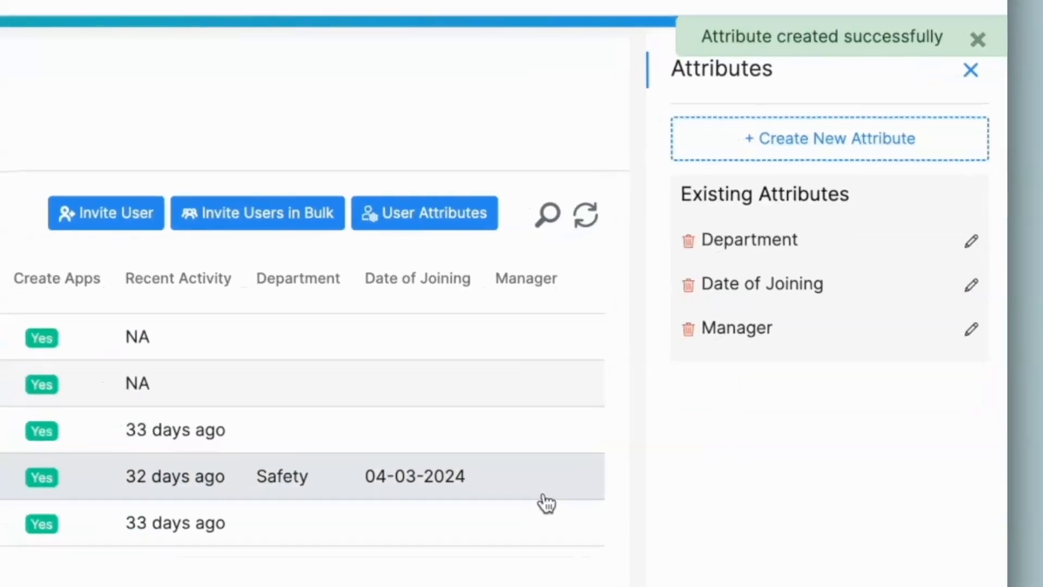
Assign the second user in the list as Manager of the user in the Safety department
click(630, 500)
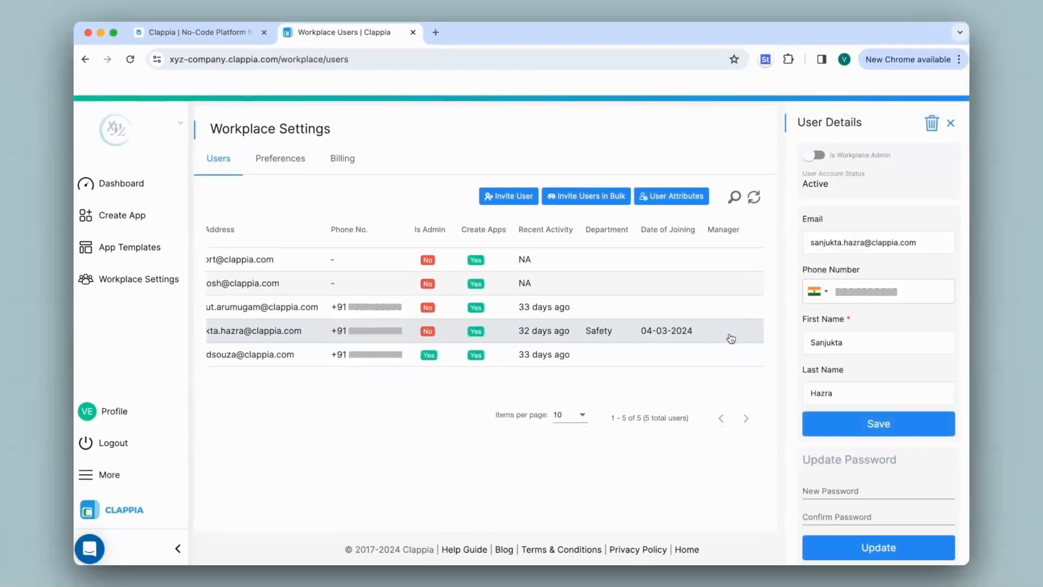
scroll(850, 210, down, 8)
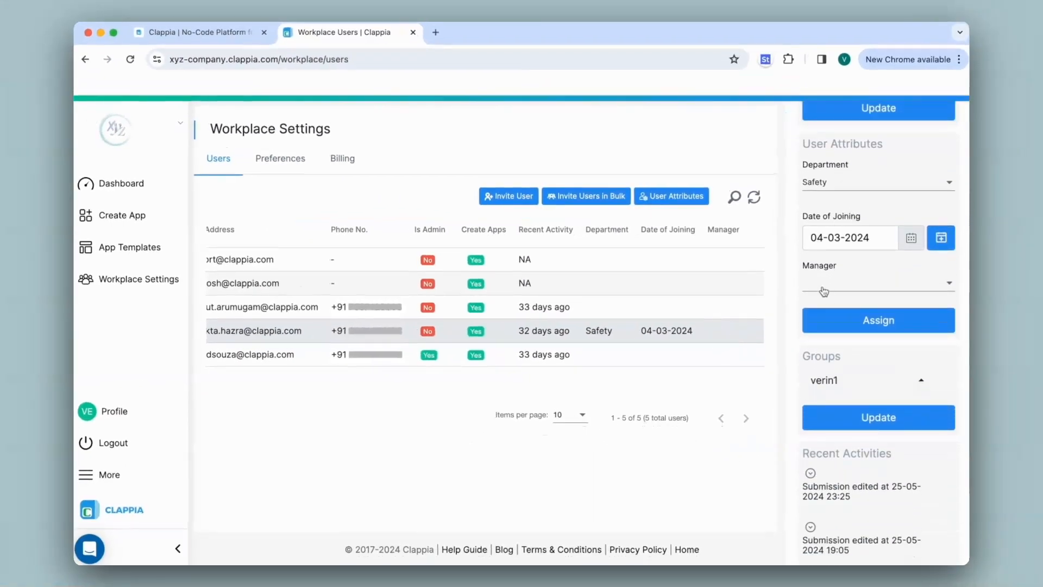
click(846, 284)
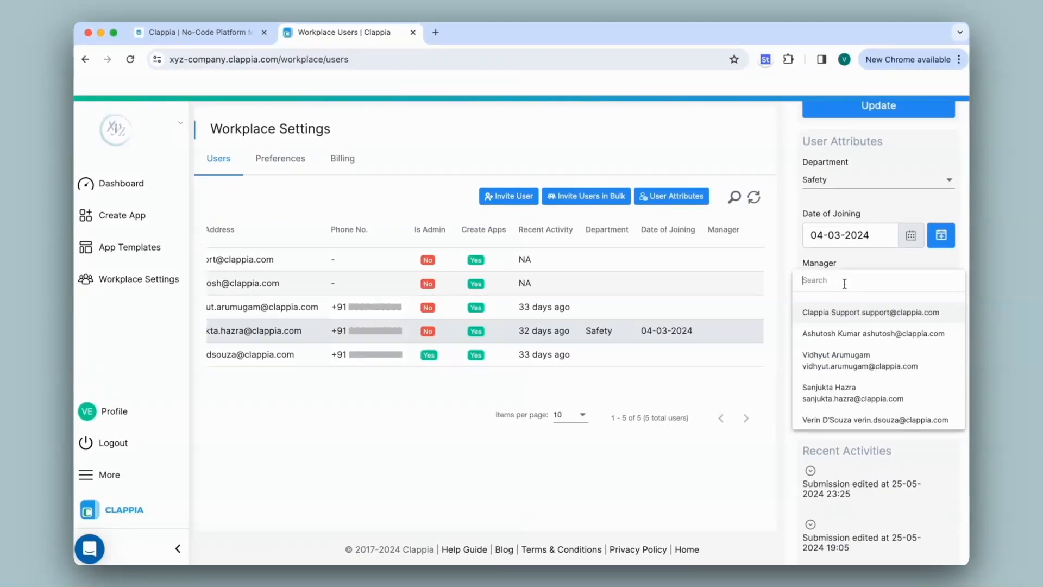
click(787, 281)
scroll(285, 292, left, 3)
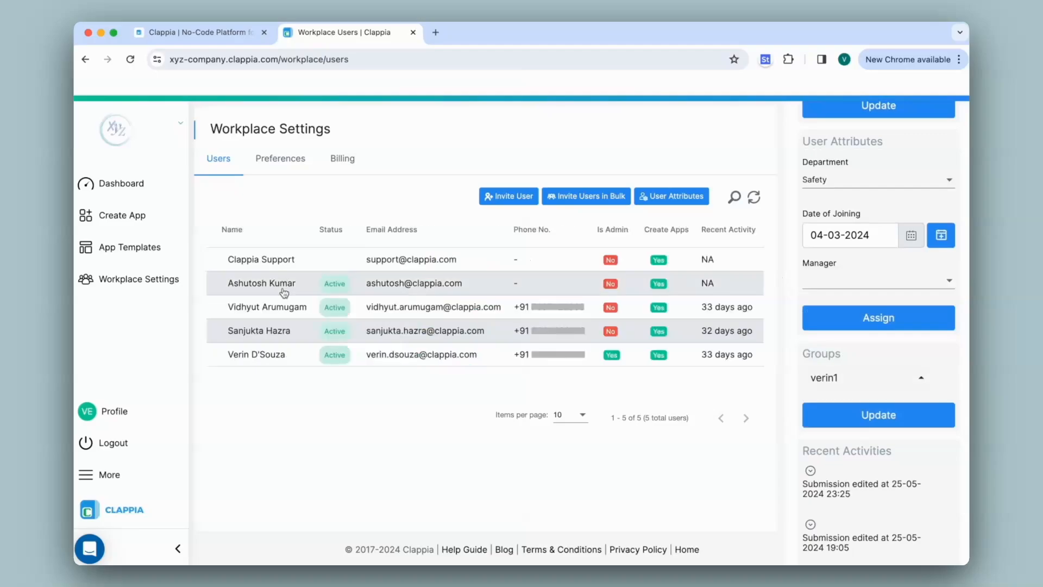
click(893, 274)
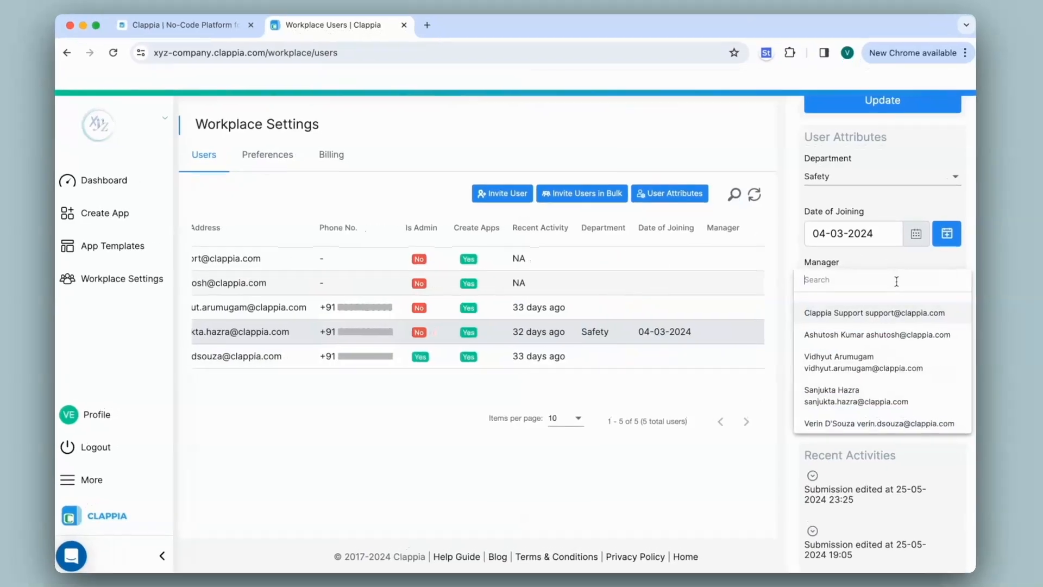
click(861, 342)
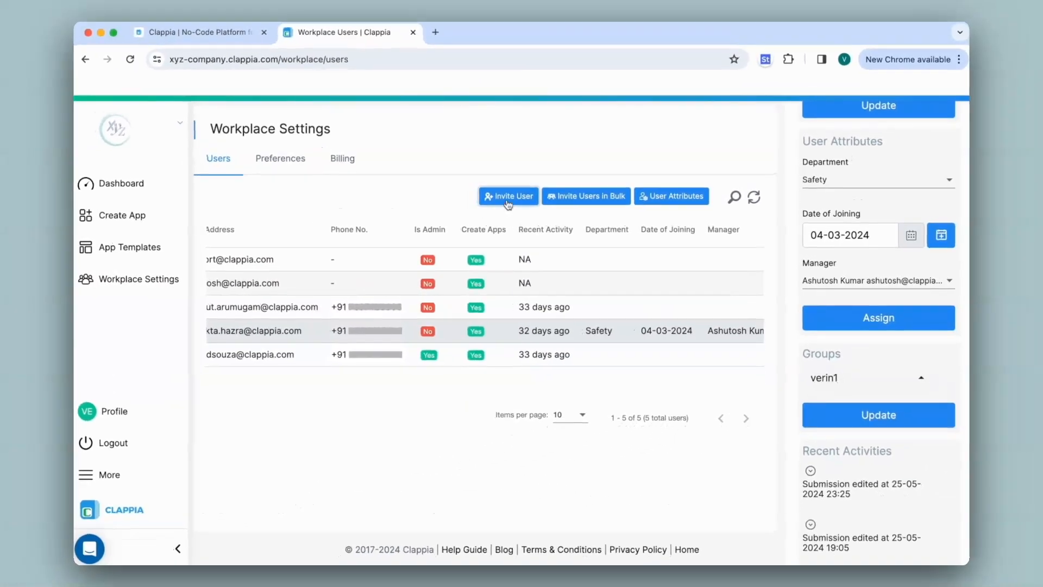
Examine the attribute fields in the single-user invite form and both bulk invite options, 1-25 Users and 1-10k Users
click(507, 198)
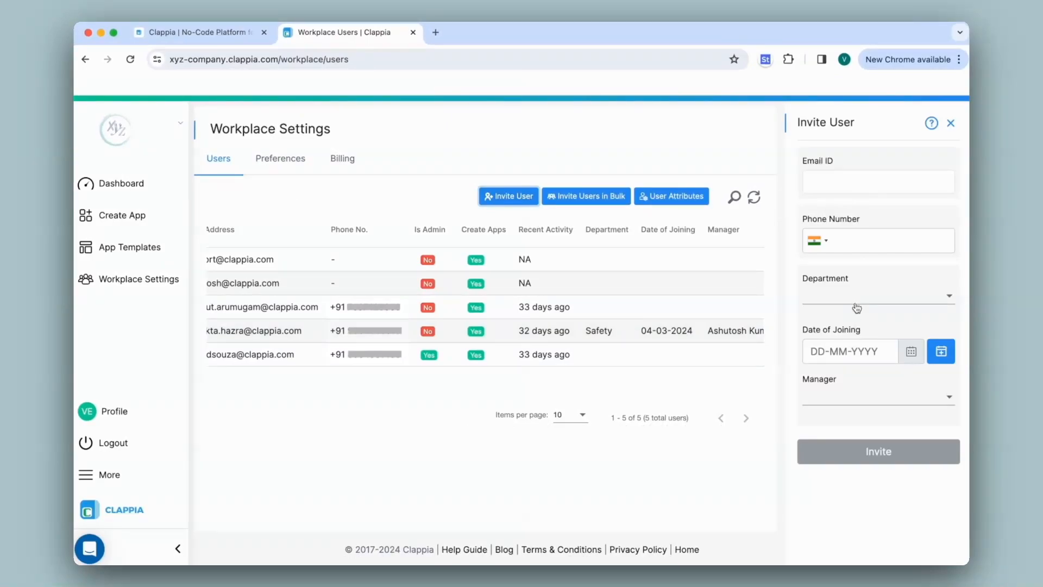
click(590, 196)
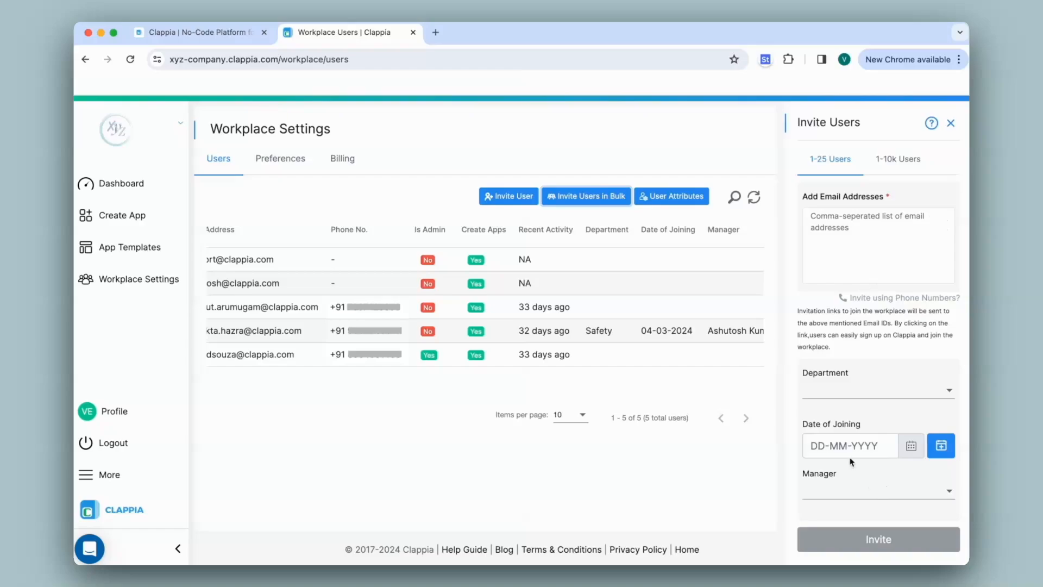
click(903, 169)
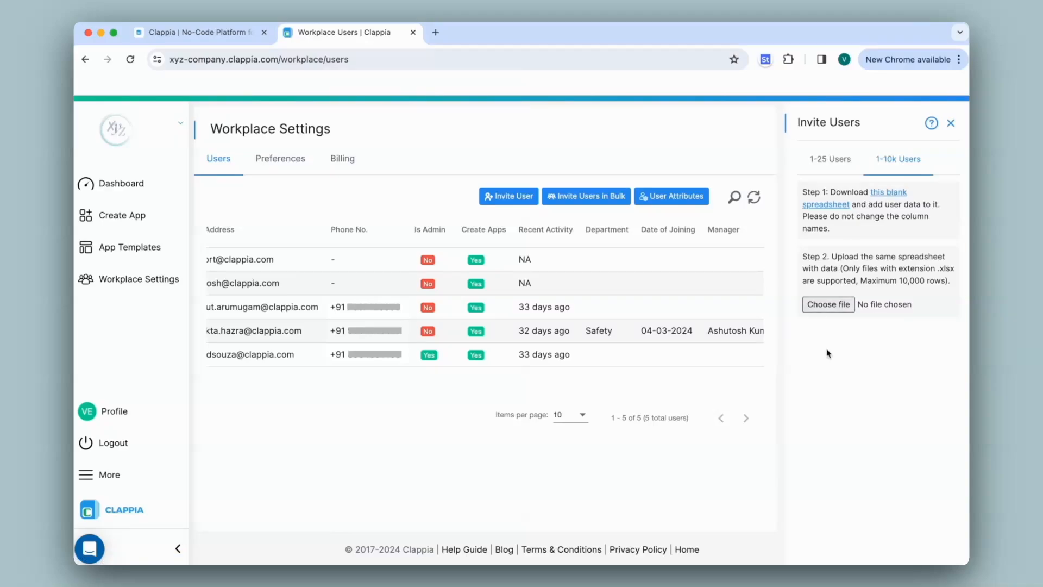
Set the Date of Joining of the user in the Safety department to 06-03-2024 and assign it
click(619, 332)
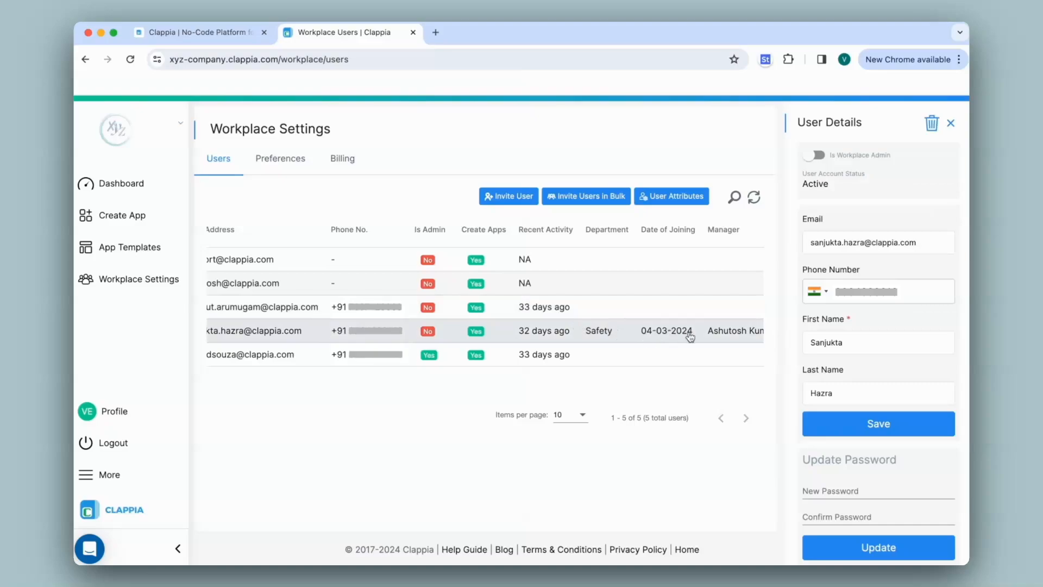
scroll(845, 229, down, 10)
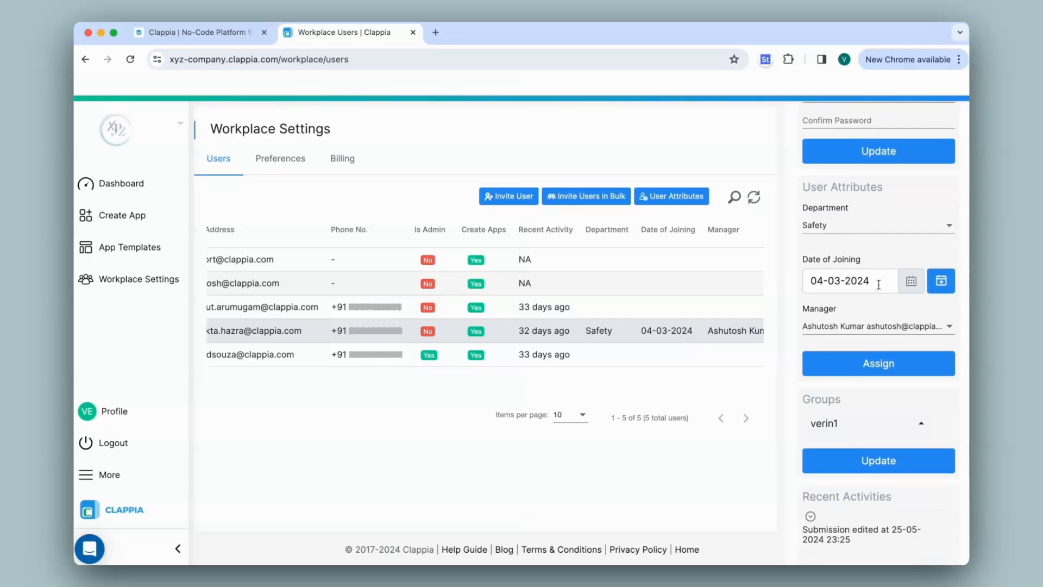
click(910, 282)
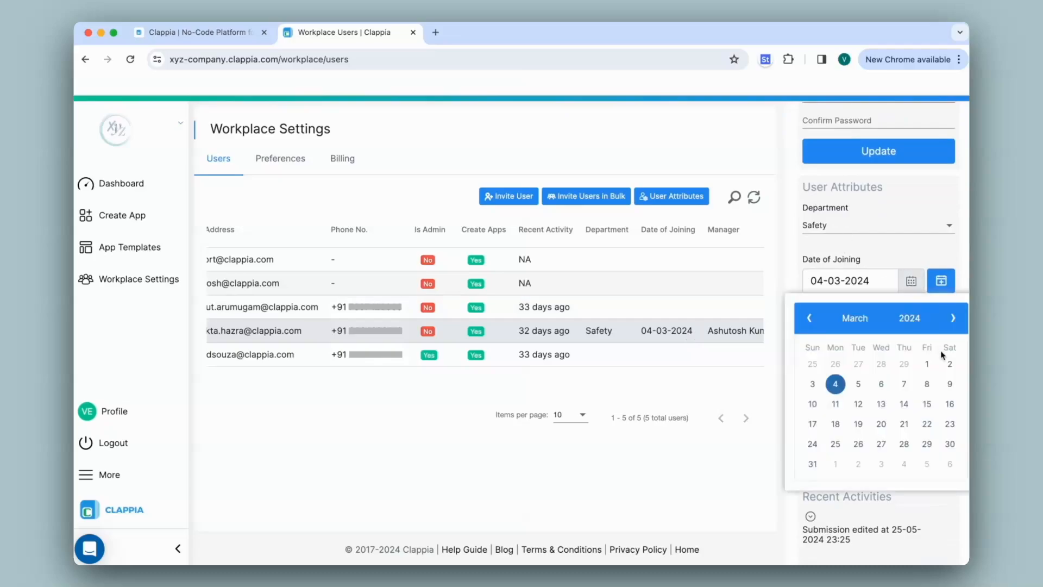
click(876, 385)
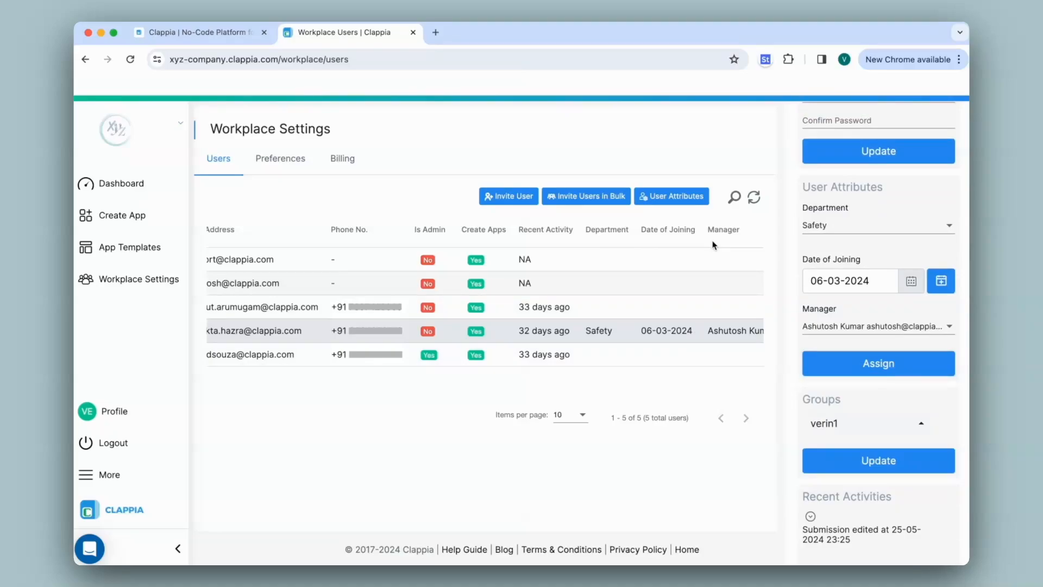
Open the Project Inspections app from the dashboard and collapse its Site, Electrical Safety and Verification sections
click(147, 184)
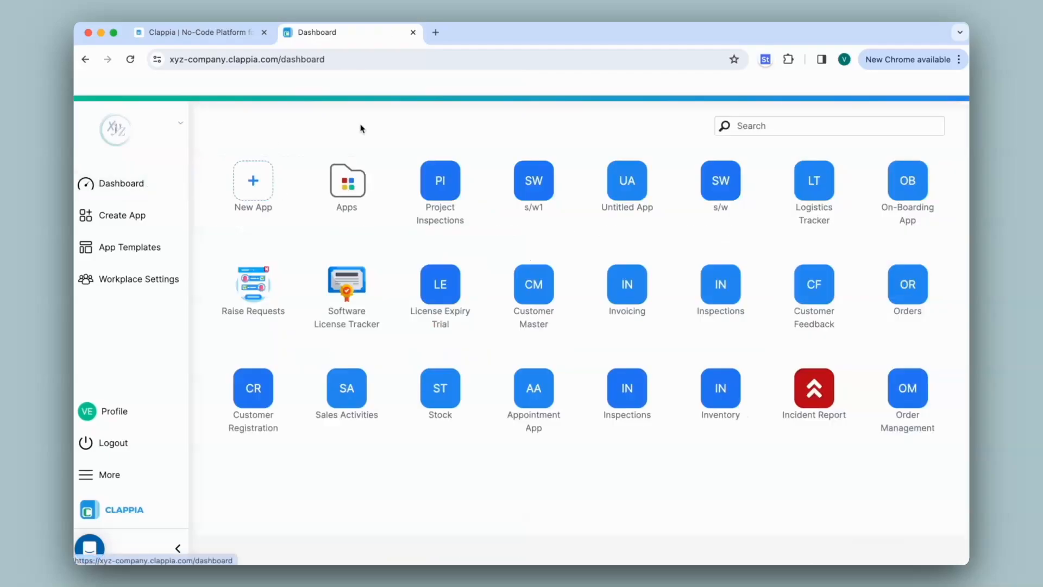
click(444, 178)
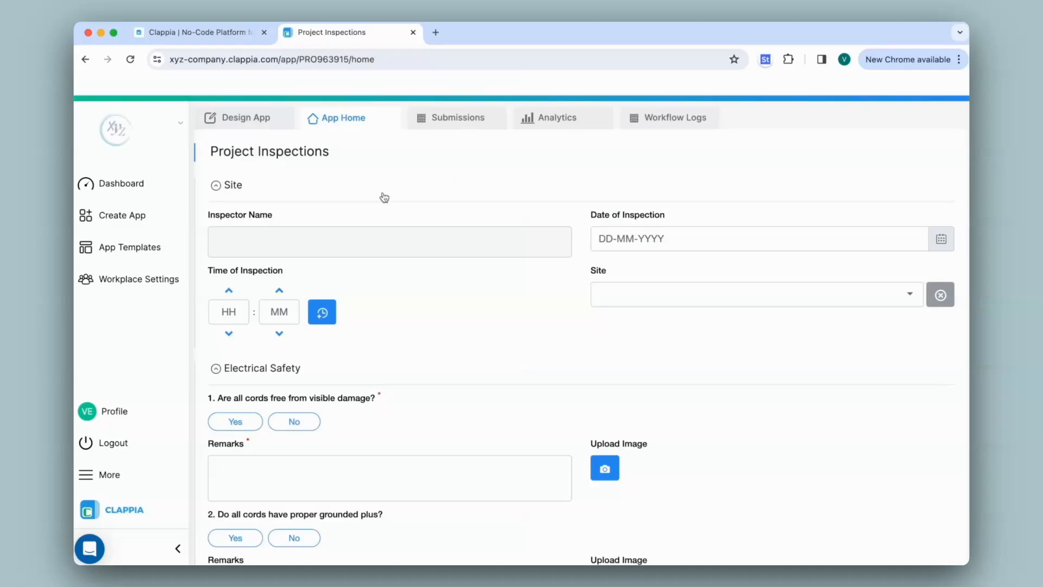
click(217, 185)
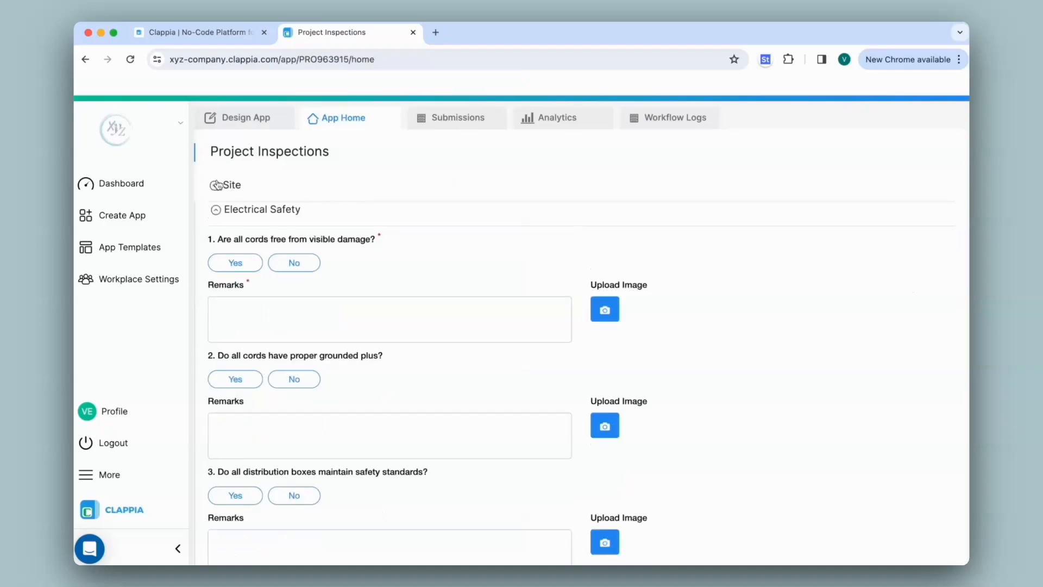
click(217, 211)
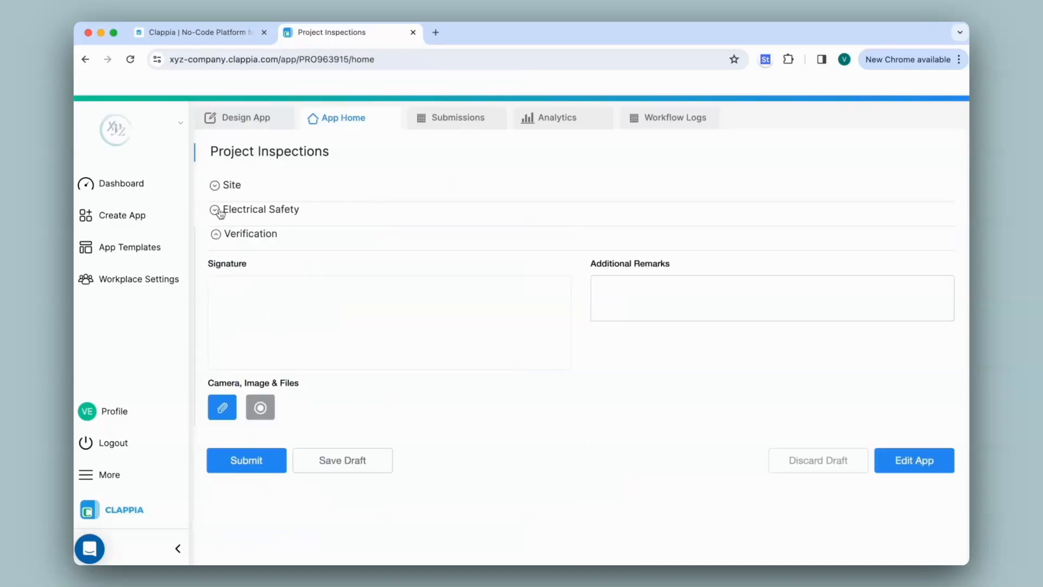
click(220, 237)
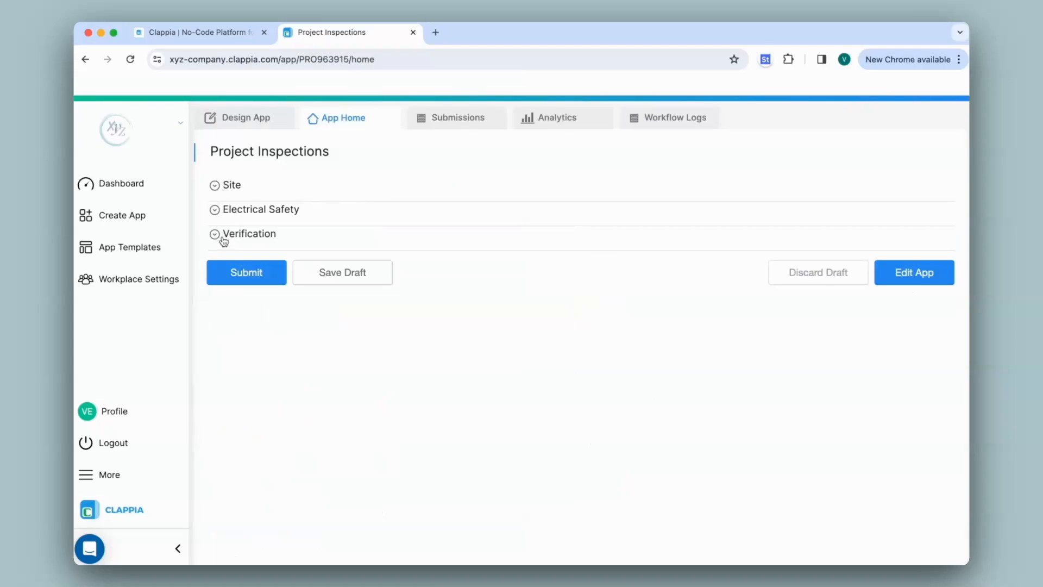
Examine the fields inside the Site, Electrical Safety and Verification sections of the Project Inspections form
click(221, 186)
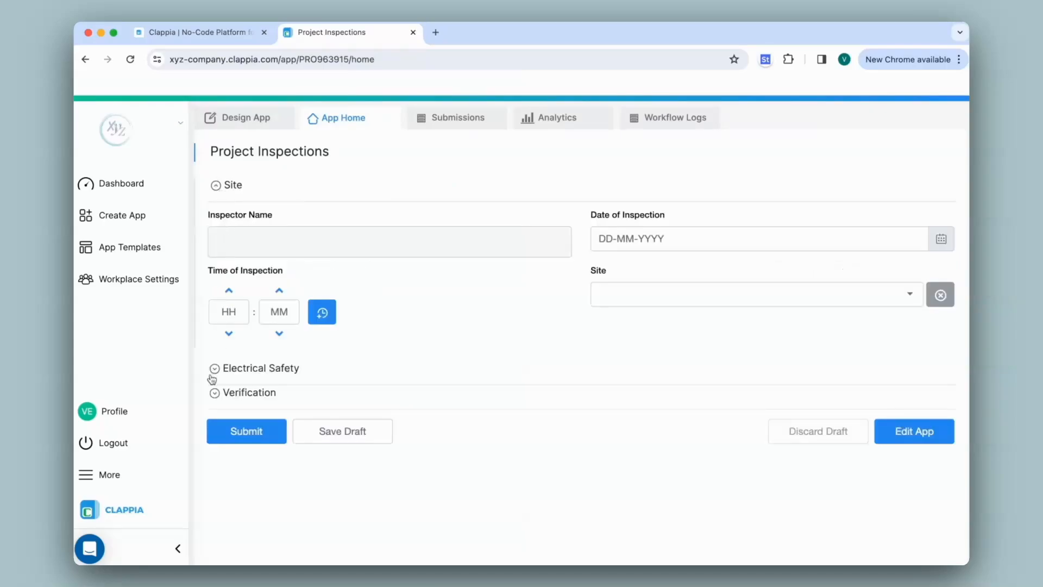
click(214, 370)
click(214, 371)
click(216, 187)
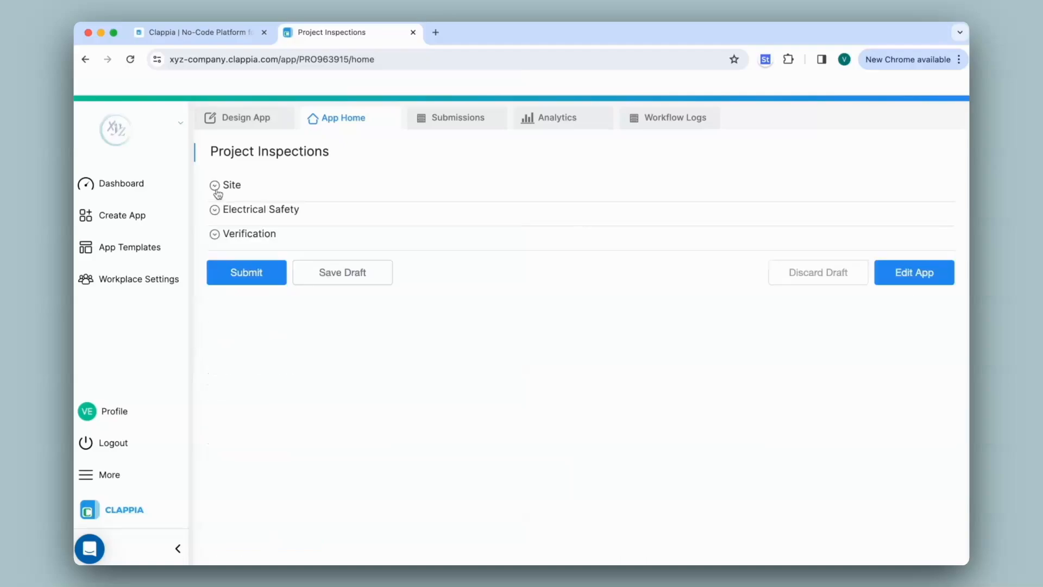
click(265, 280)
click(262, 234)
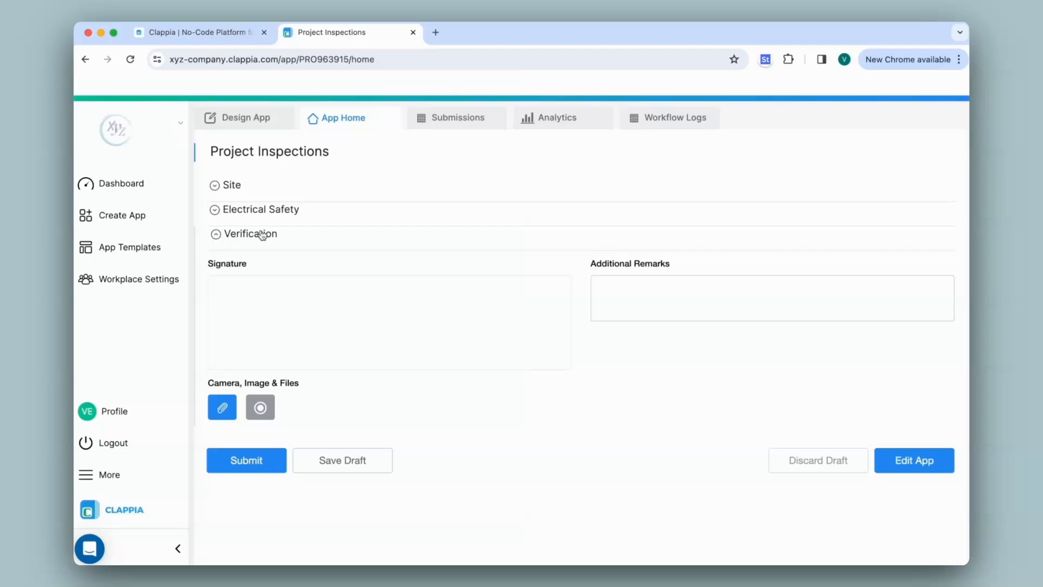
Open the Project Inspections app for designing and bring up the advanced settings of the Verification section
click(254, 125)
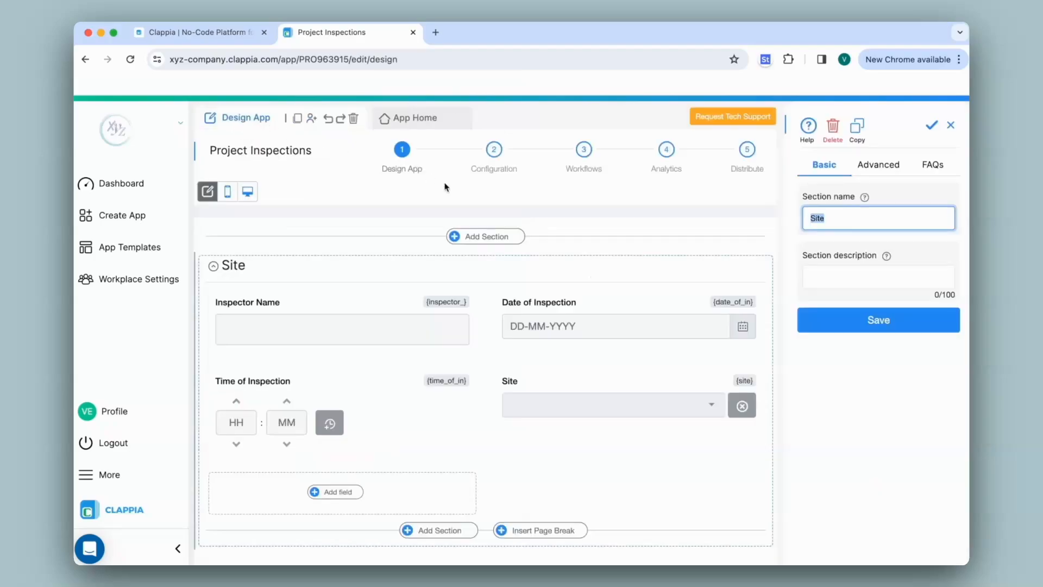
scroll(483, 280, down, 4)
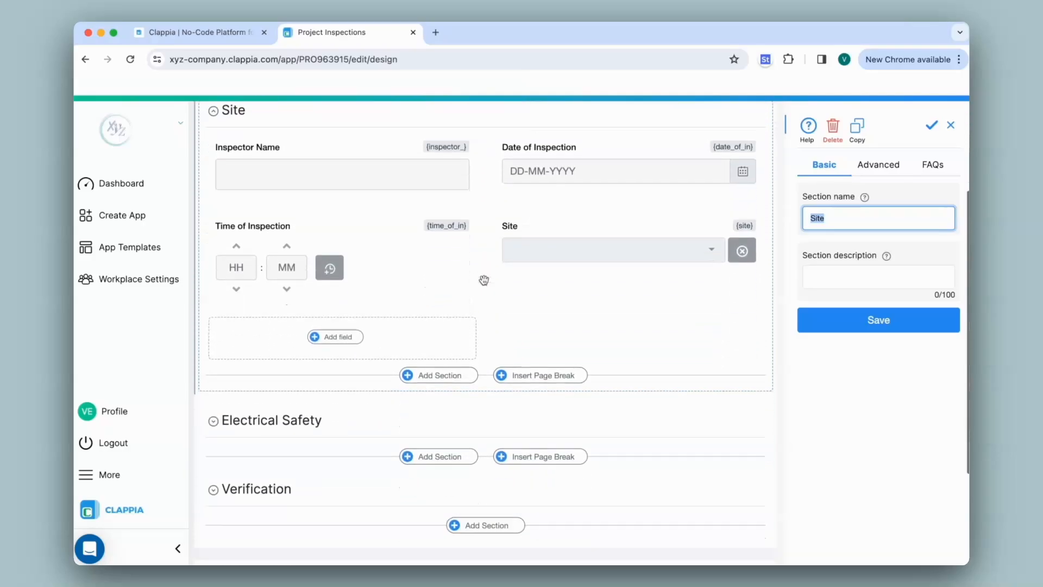
scroll(484, 281, up, 2)
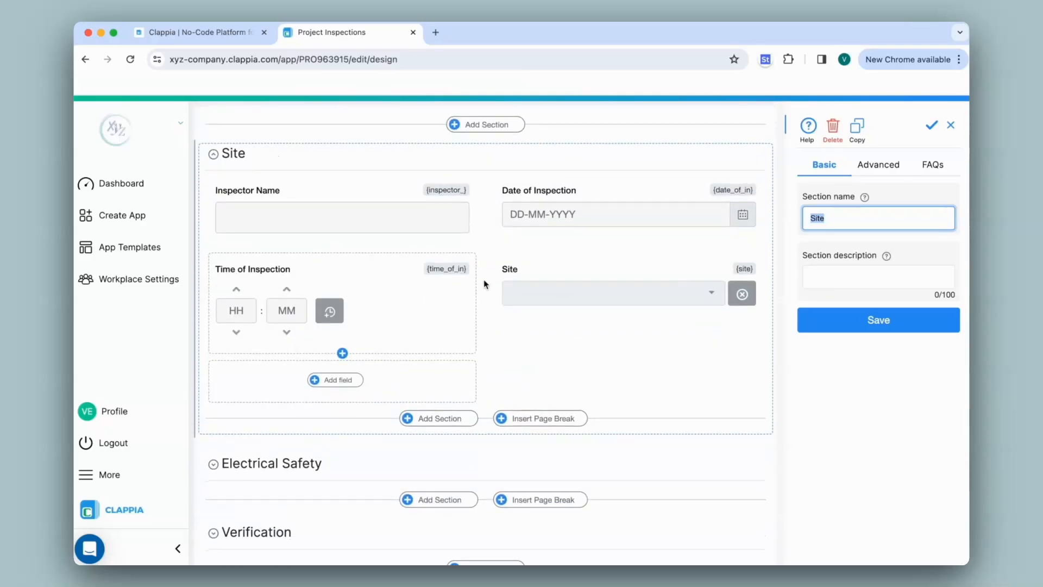
scroll(483, 279, down, 2)
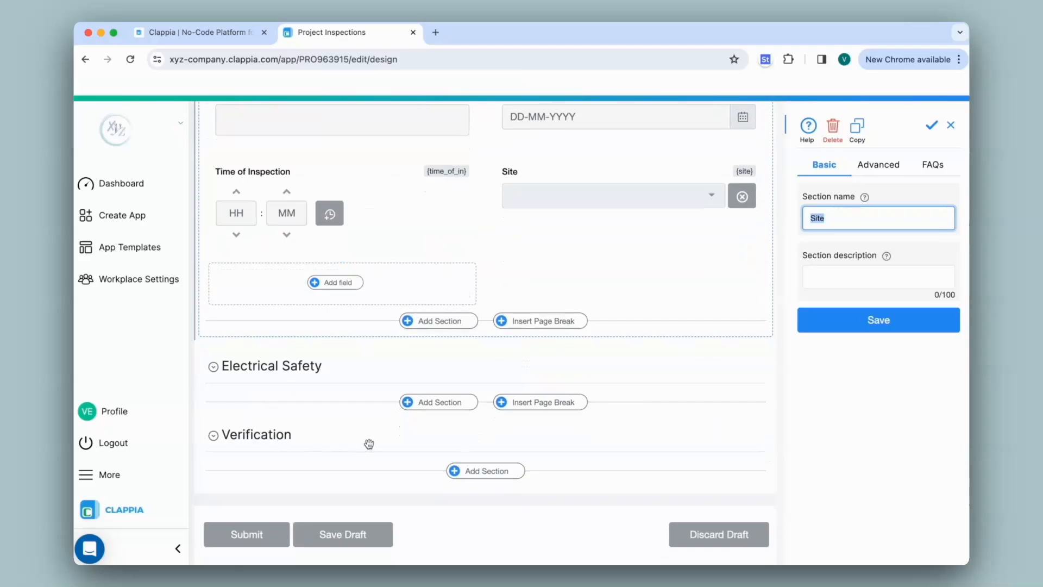
click(305, 434)
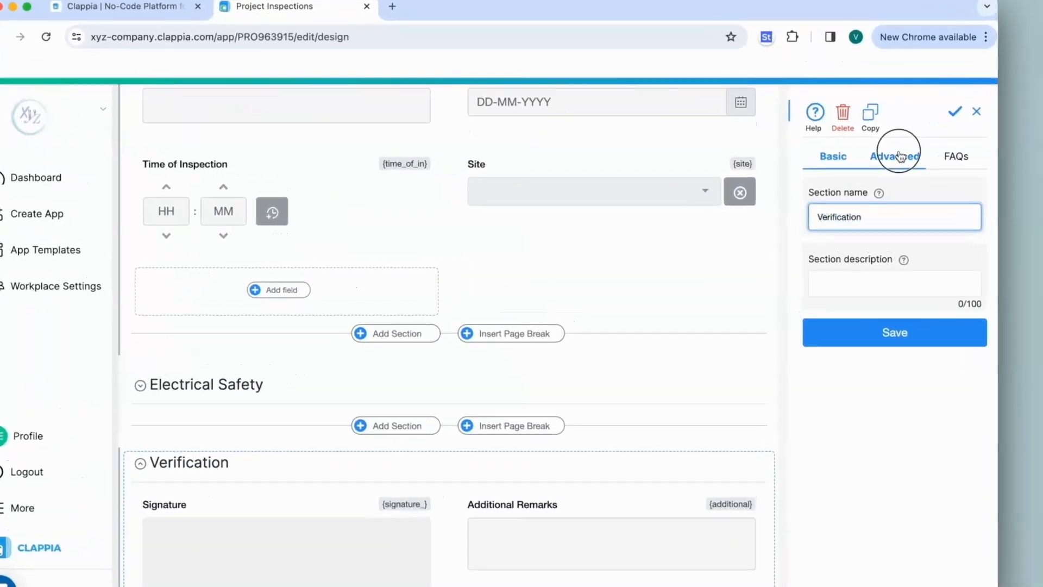
click(879, 164)
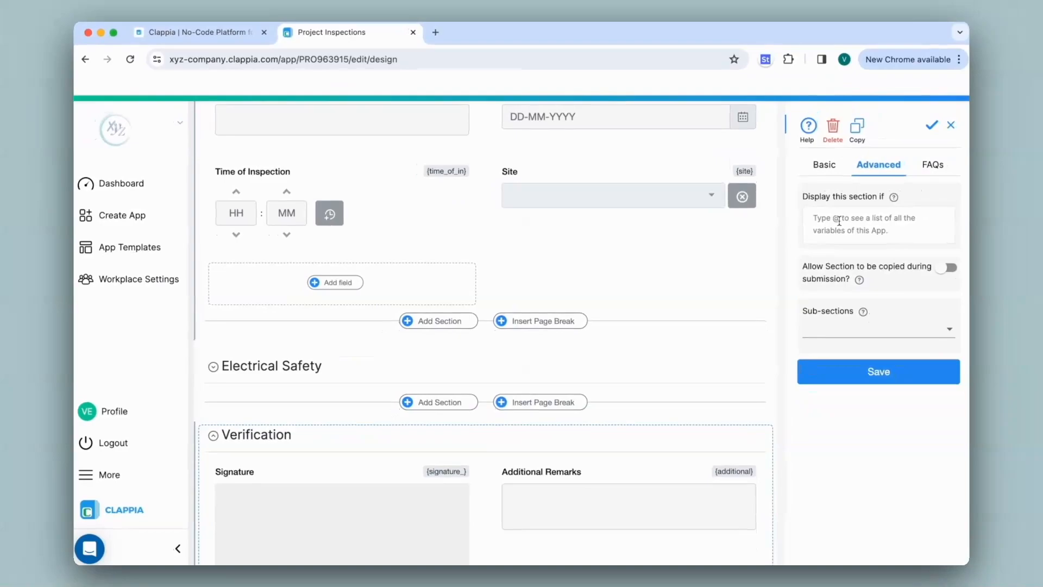
Open the workplace user settings in a separate browser tab and review the Department attribute's variable name and options
right_click(378, 34)
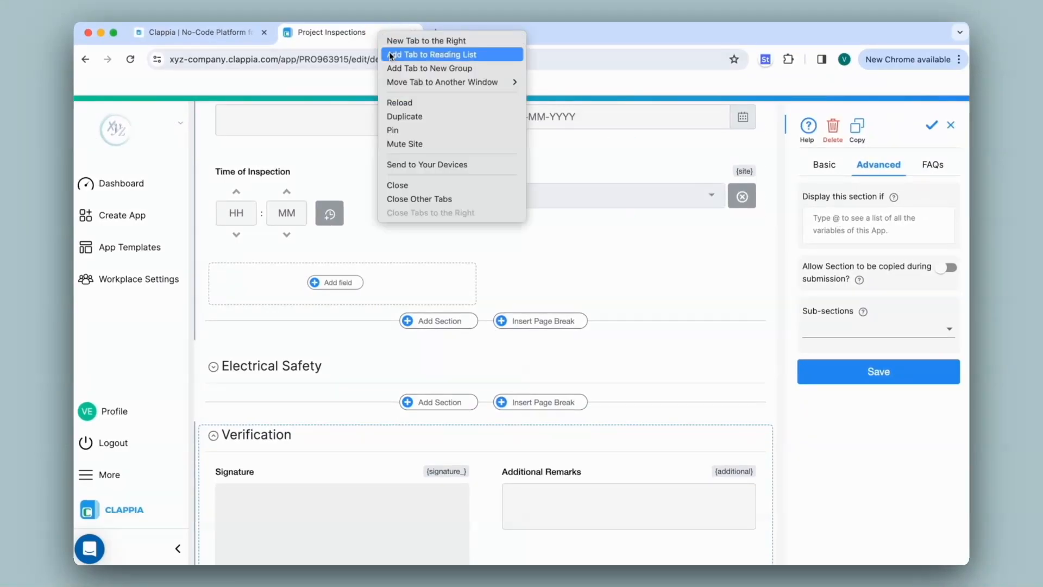
click(413, 112)
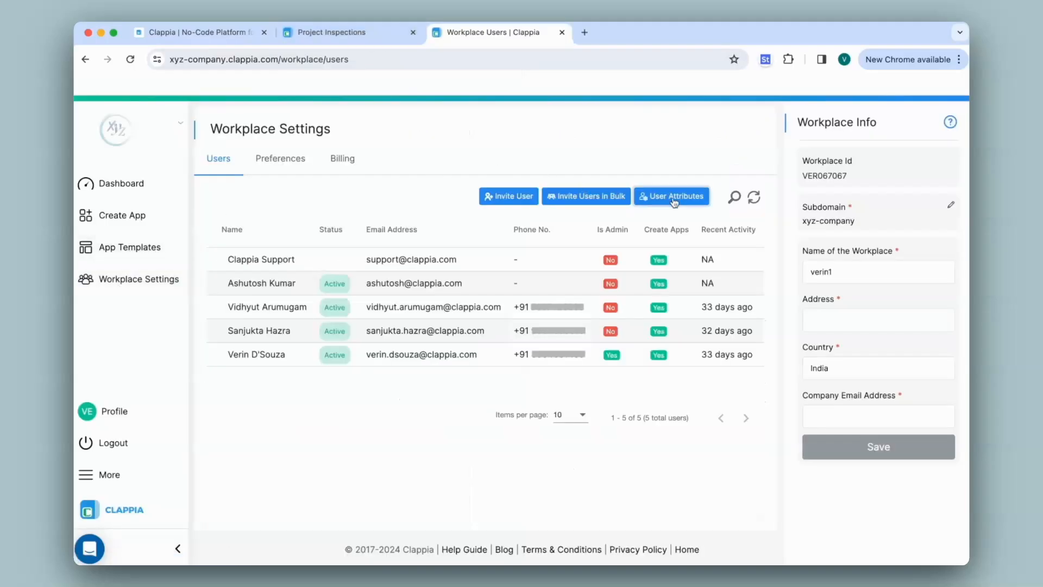
click(673, 197)
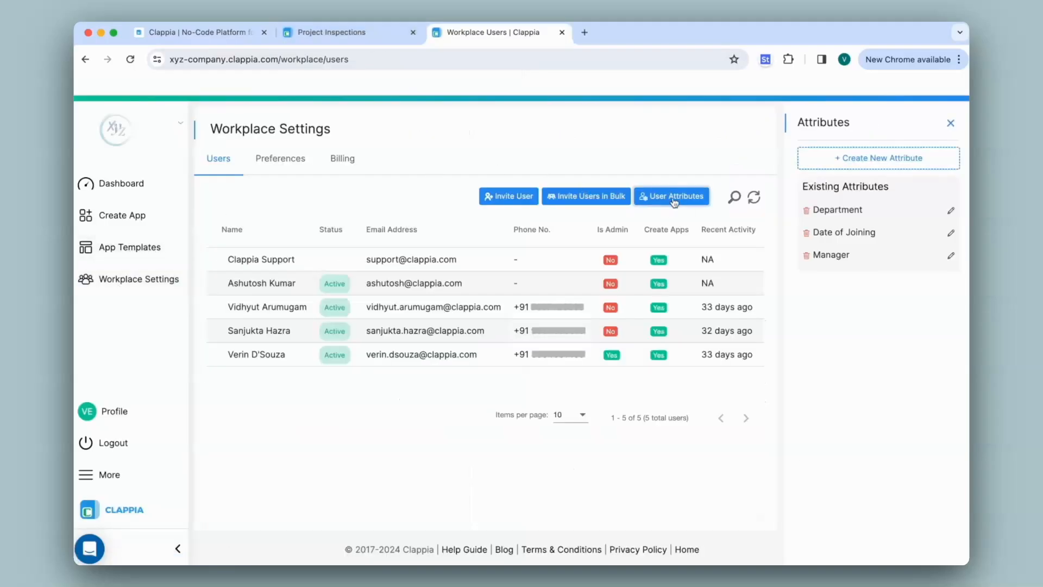
click(951, 210)
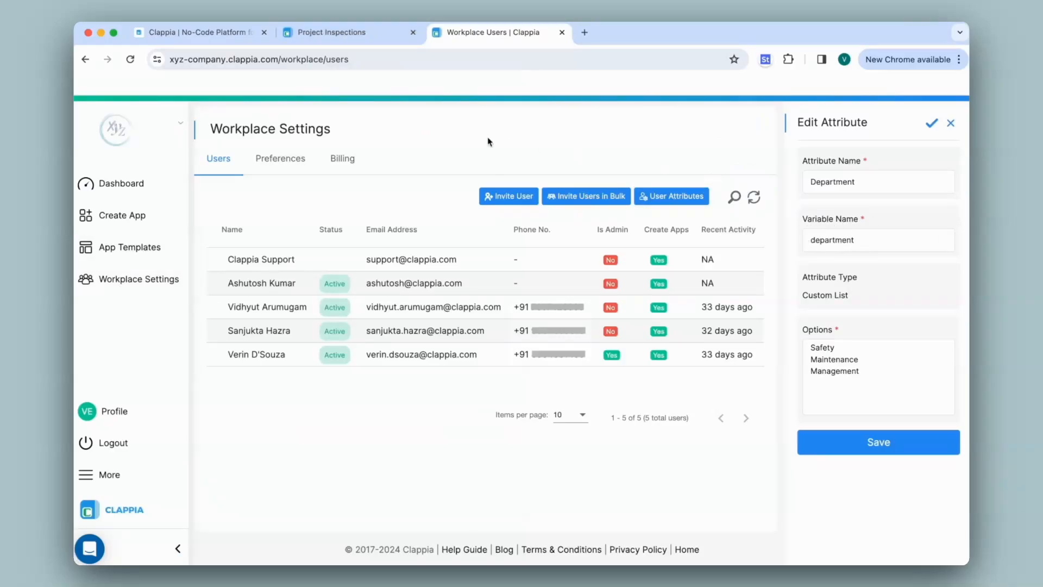
Look up the current-user variables for the Verification section's display condition and review the attribute columns in the workplace user list
click(359, 40)
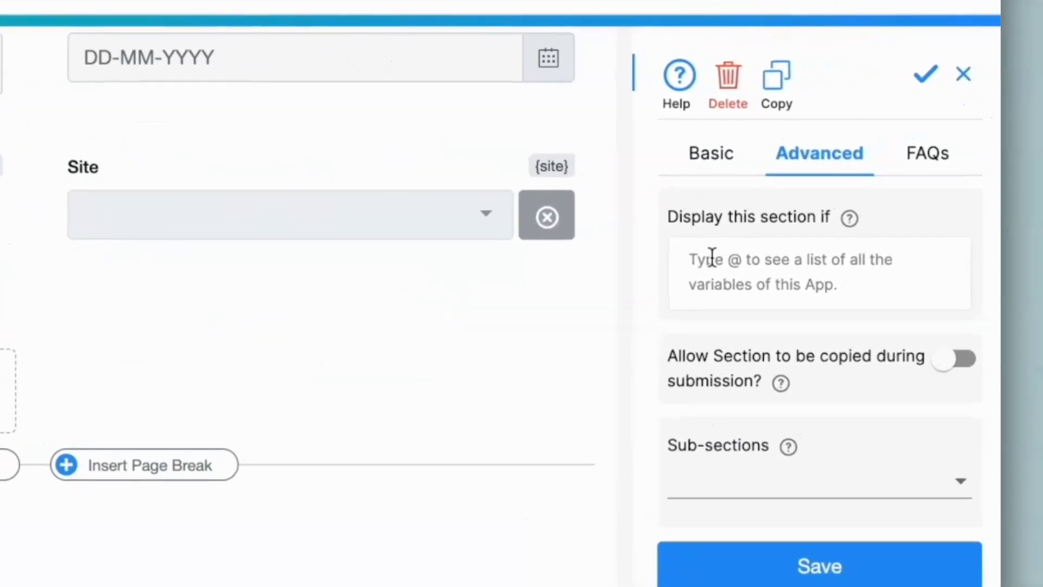
click(711, 257)
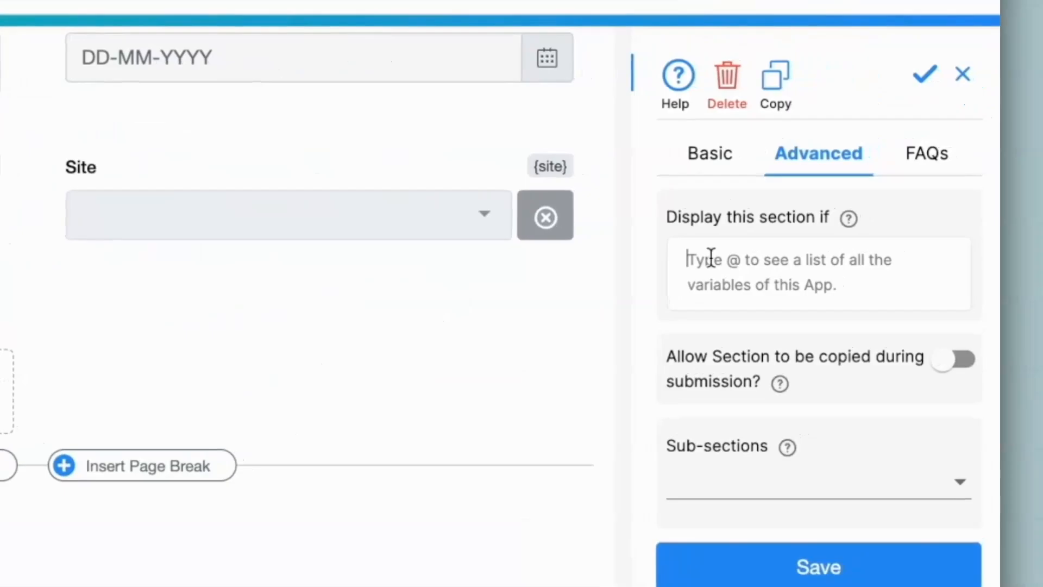
text(@cu)
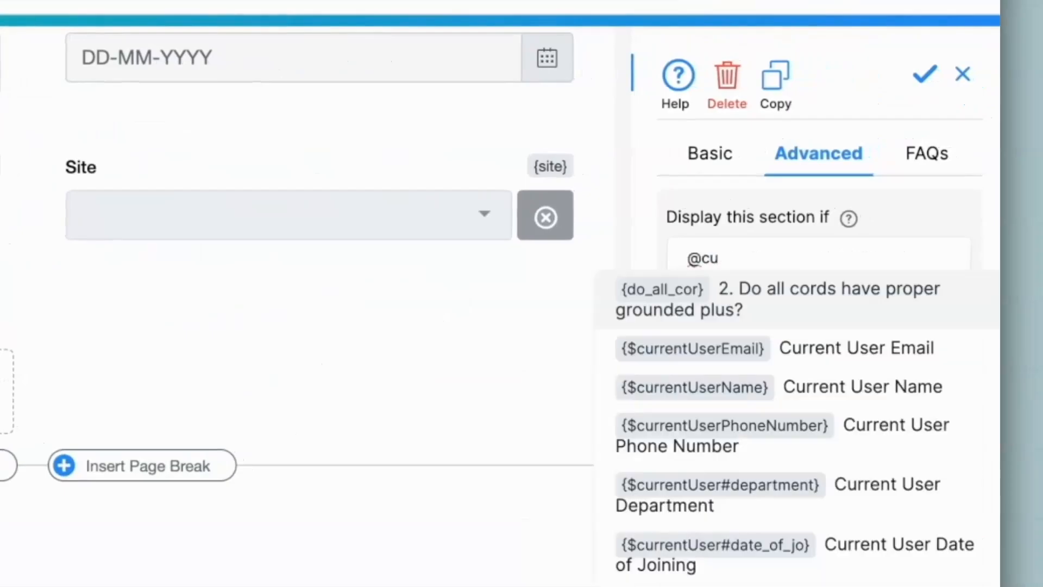
text(rrentuser)
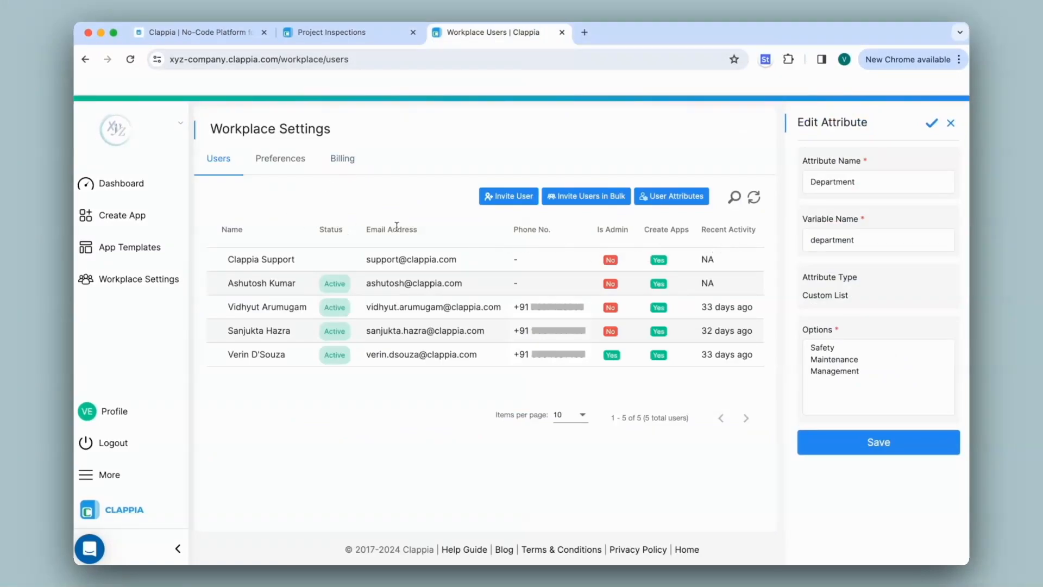
scroll(715, 237, right, 5)
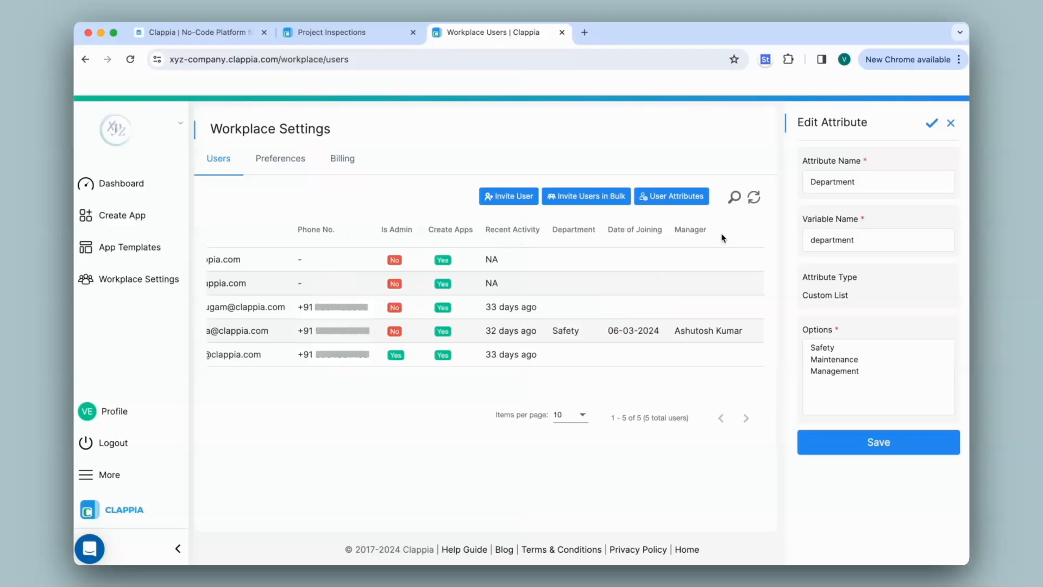
click(347, 34)
Set the Verification section to display if {$currentUser#department}="Management", enable retaining values if hidden, and save
click(927, 205)
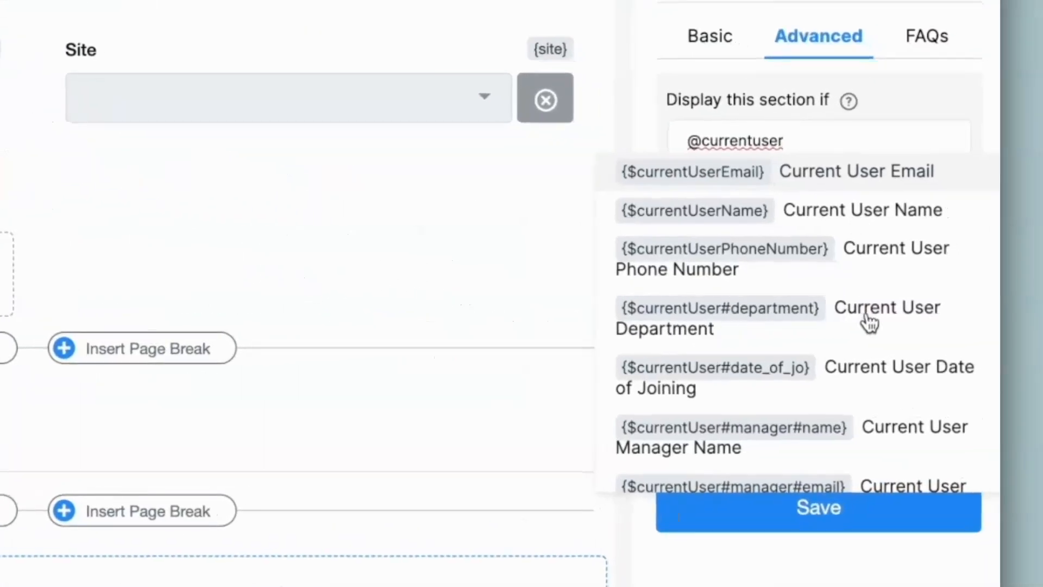
text(@currentuser)
click(873, 324)
text(=")
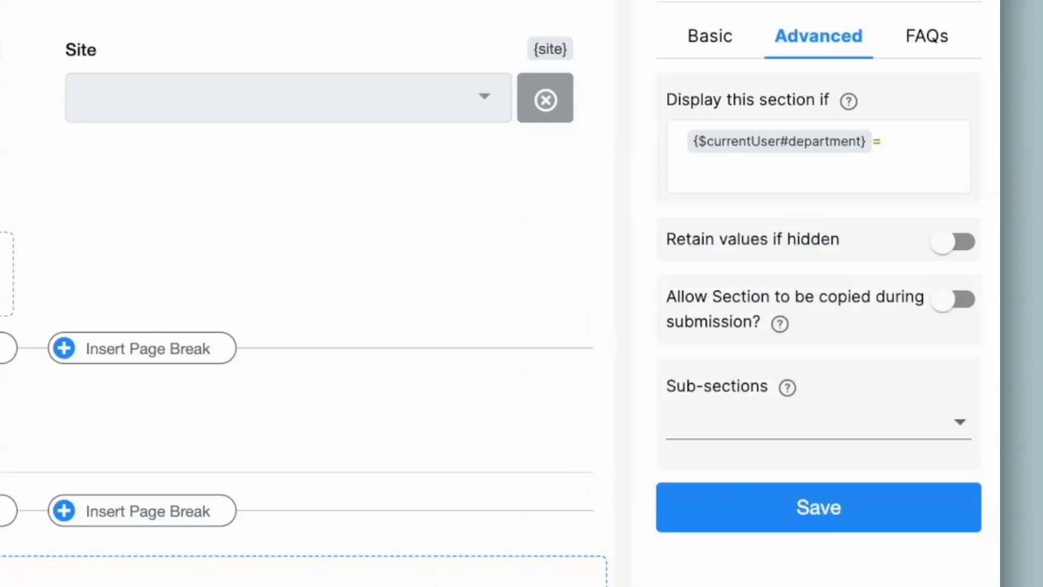
text(Management)
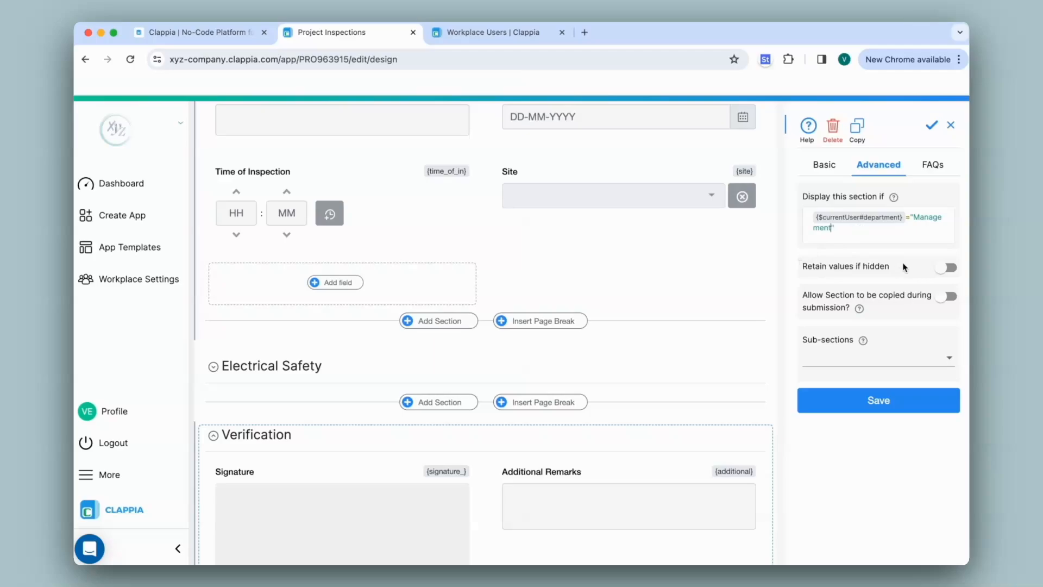
click(950, 269)
click(874, 411)
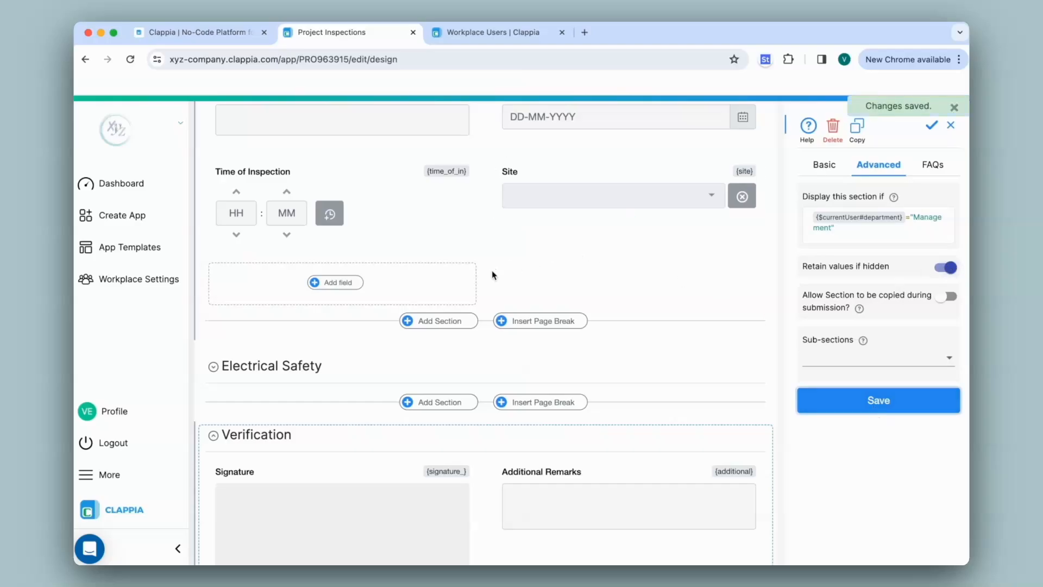
Open the Project Inspections app home and collapse the Site and Electrical Safety sections to check whether Verification is displayed
scroll(491, 270, up, 5)
click(410, 120)
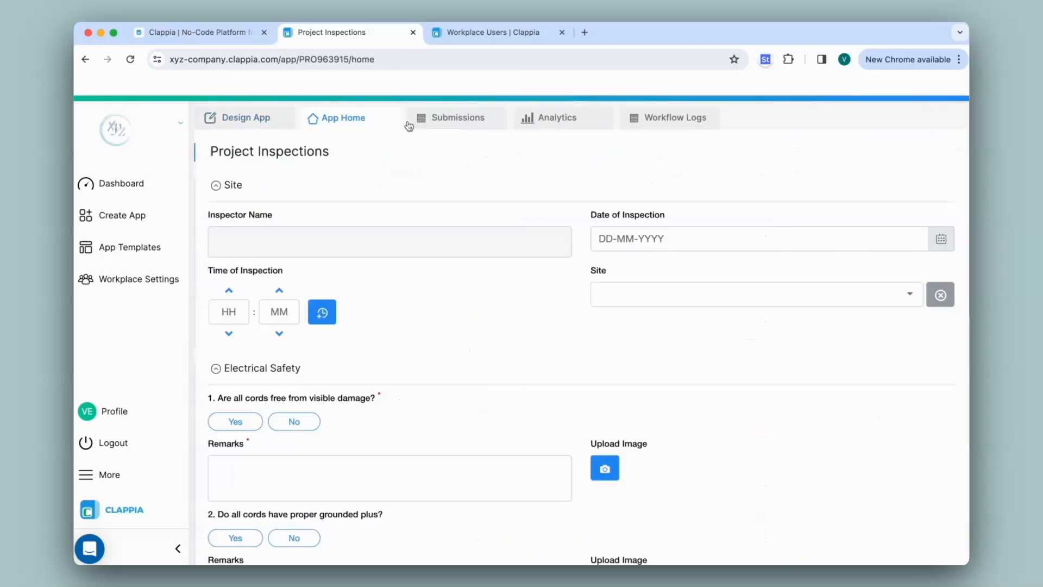
click(216, 185)
click(215, 210)
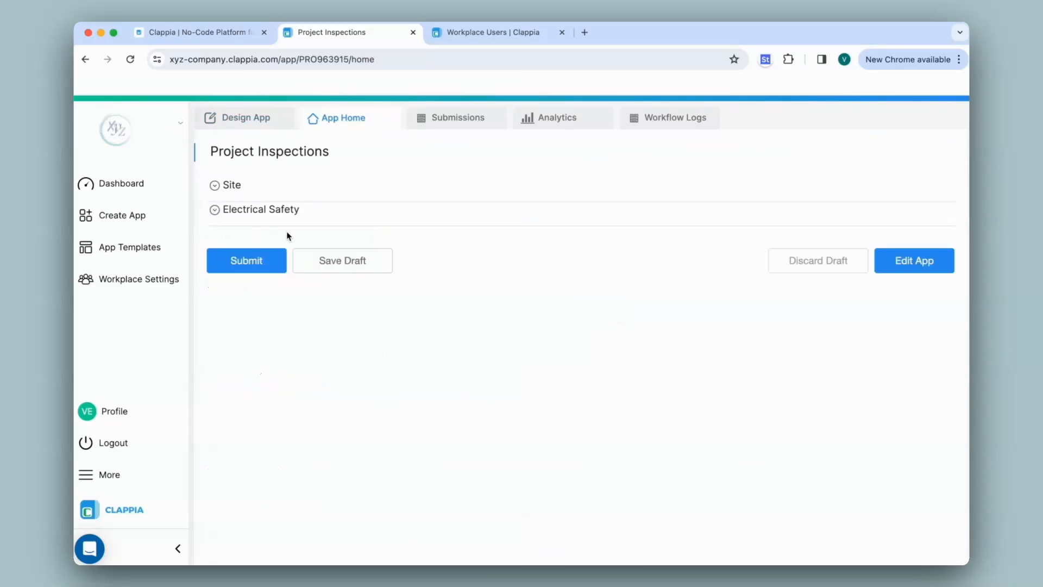
Assign the Department attribute Management to the workplace admin user in the workplace user settings
click(493, 33)
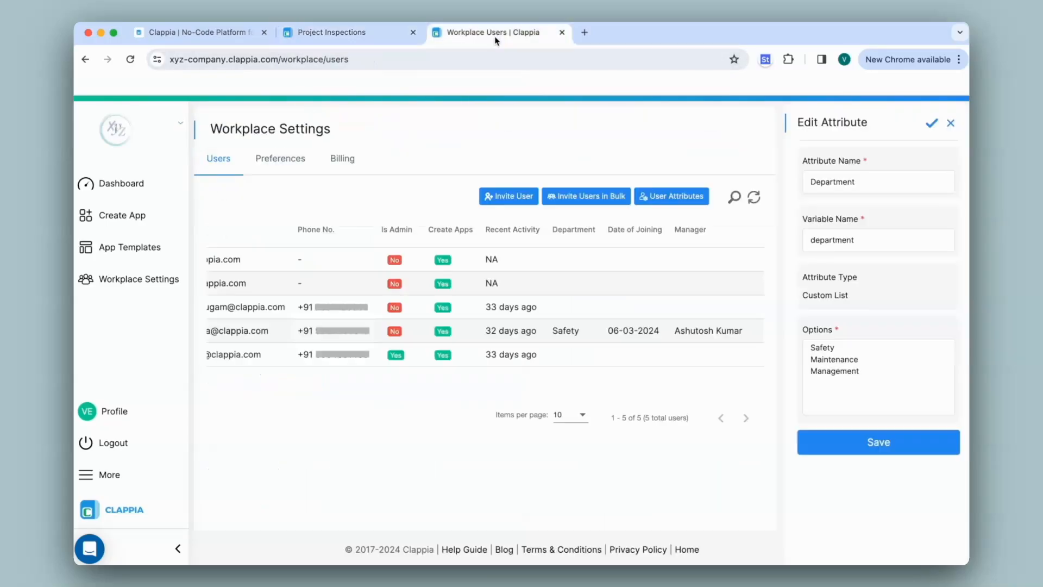
click(563, 363)
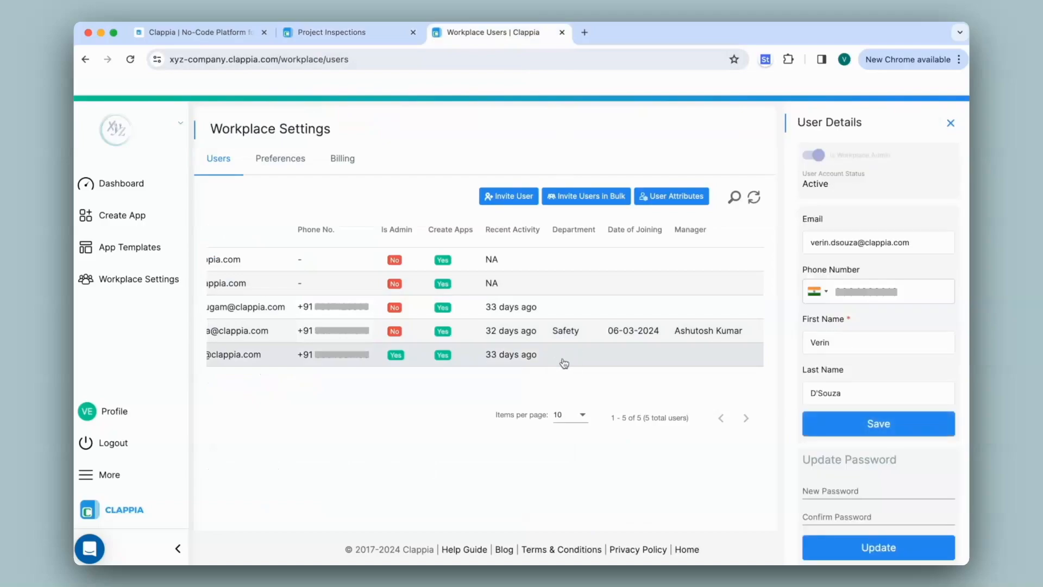
scroll(869, 326, down, 5)
click(847, 325)
click(828, 399)
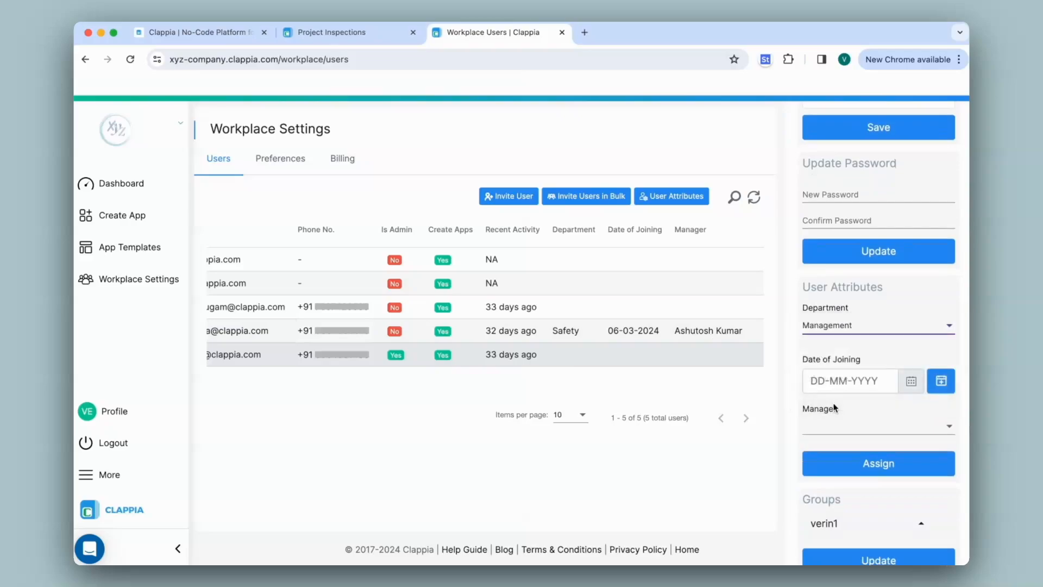
click(859, 465)
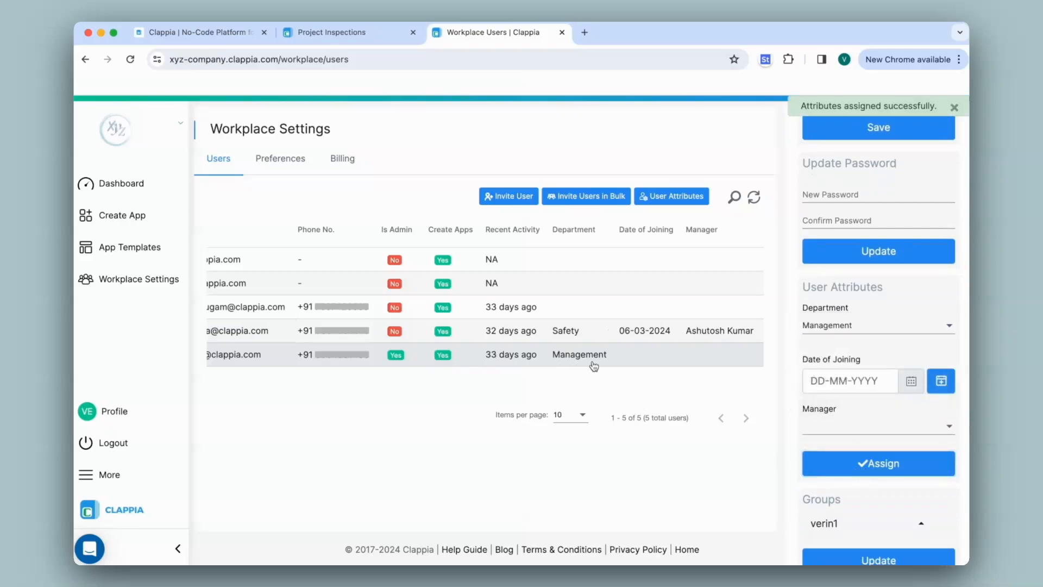
Reload the Project Inspections form and collapse Site and Electrical Safety to check the Verification section for a Management user
click(346, 34)
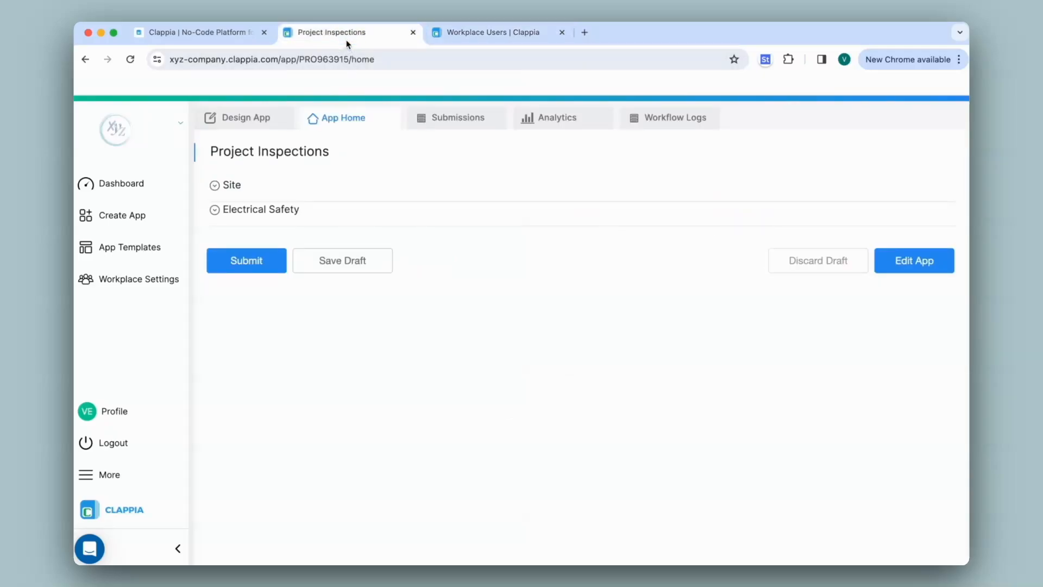
click(131, 60)
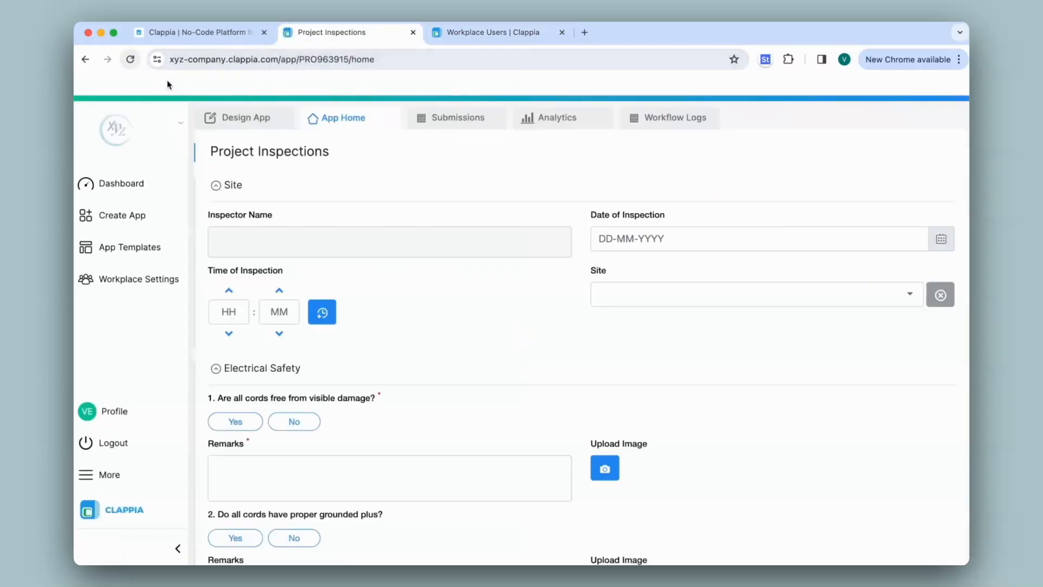
click(217, 186)
click(222, 213)
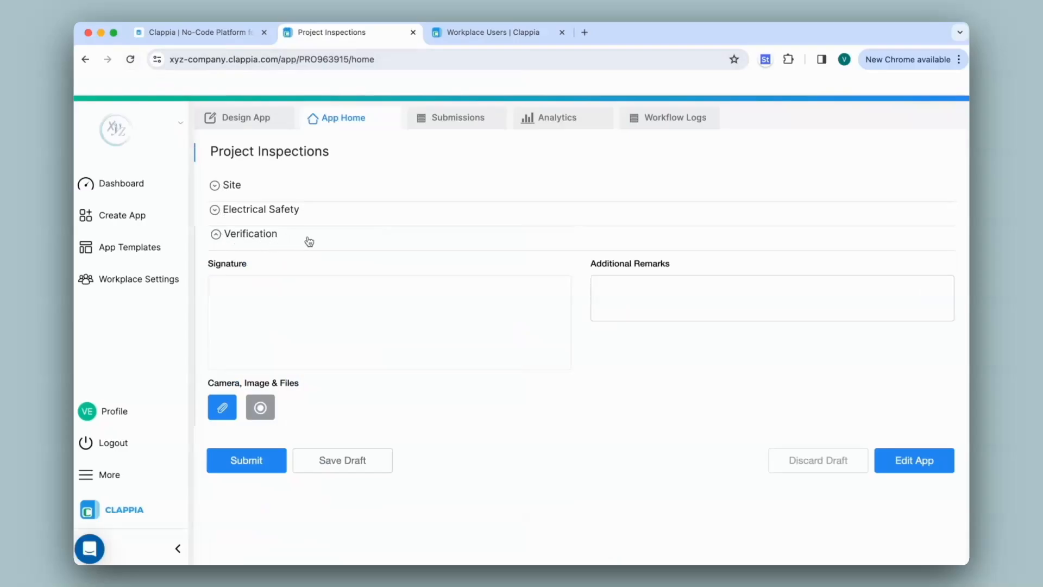
Change the workplace admin user's Department attribute to Maintenance and assign it
click(489, 34)
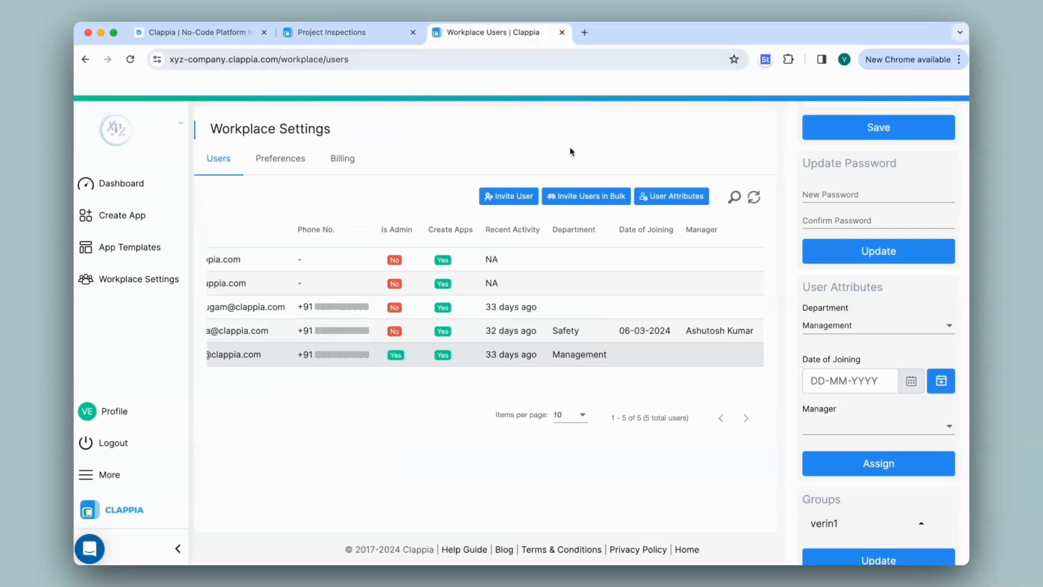
click(873, 326)
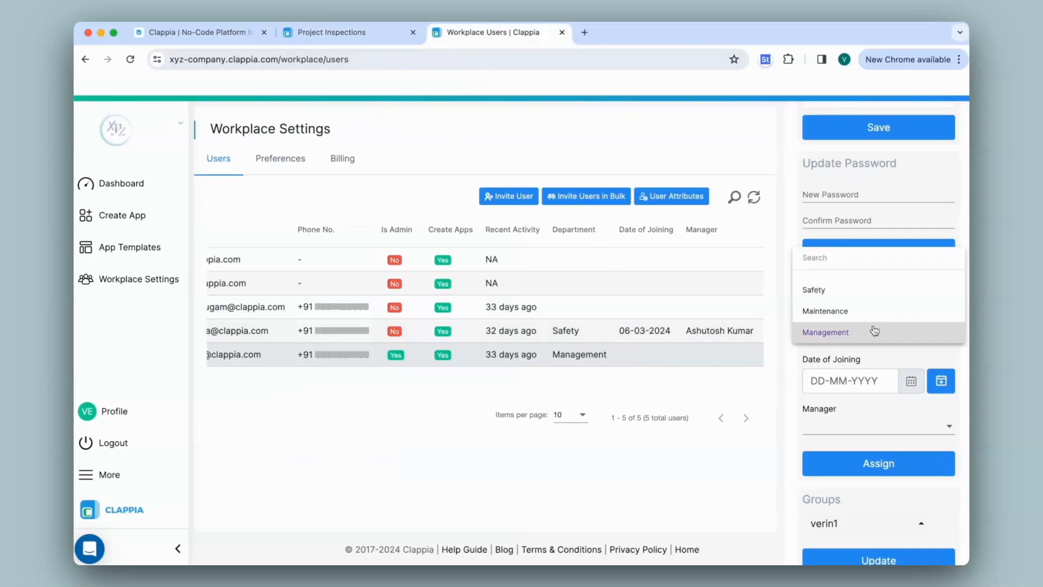
click(843, 315)
click(896, 467)
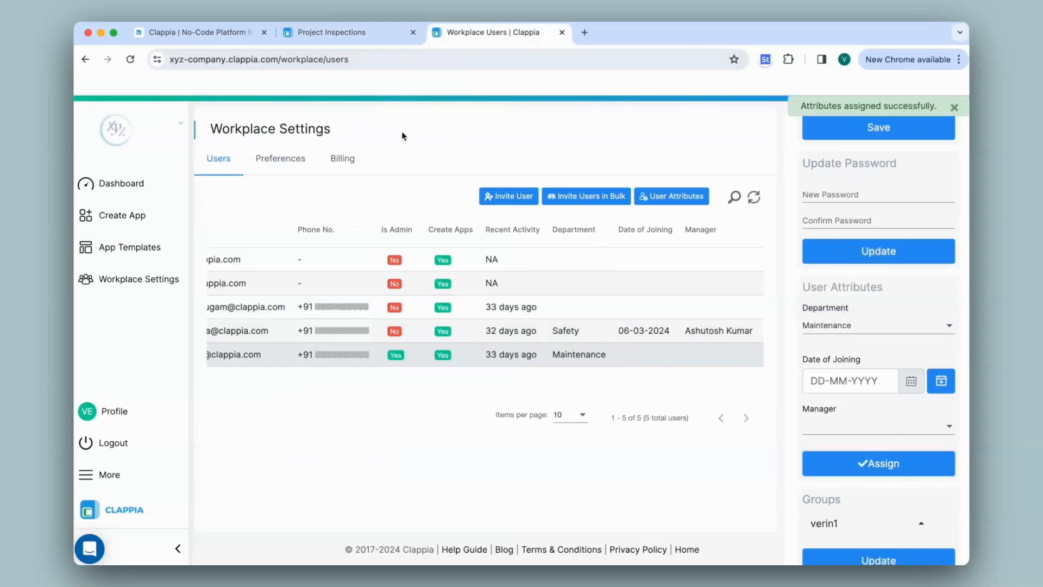
Reload the Project Inspections form, check section visibility for a Maintenance user, and expand Electrical Safety again
click(347, 32)
click(131, 59)
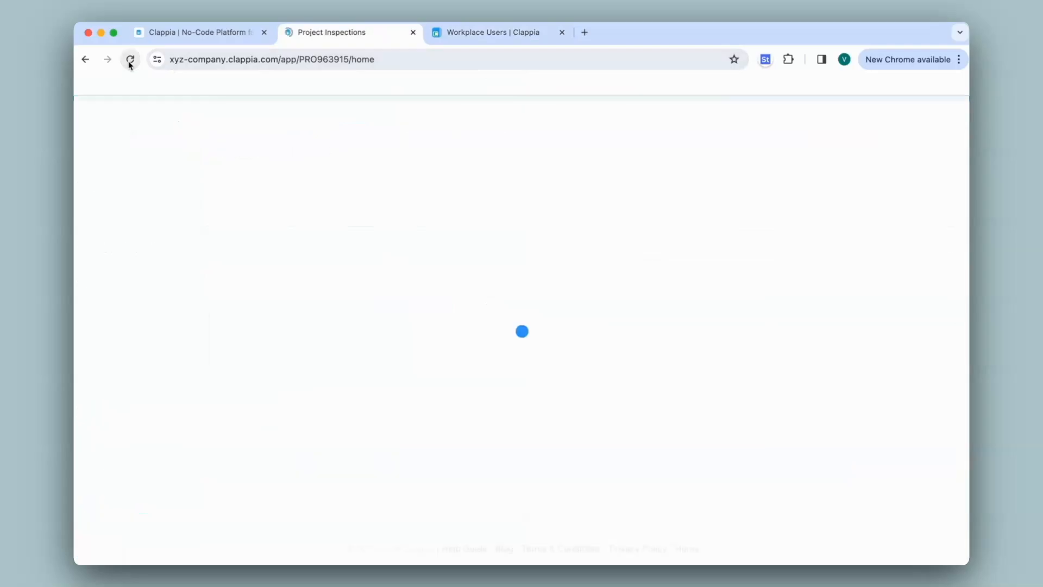
click(223, 184)
click(223, 210)
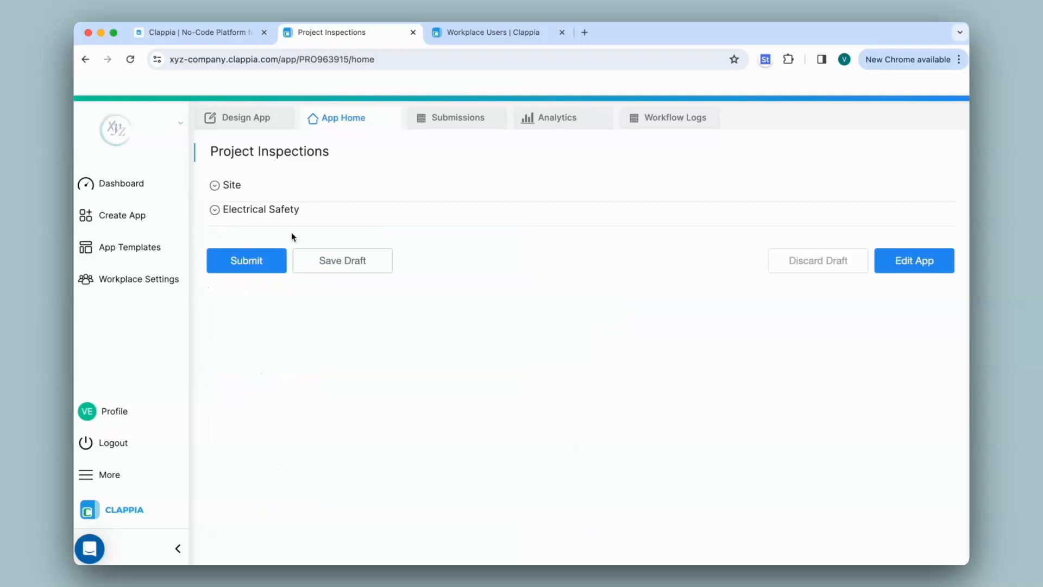
click(247, 211)
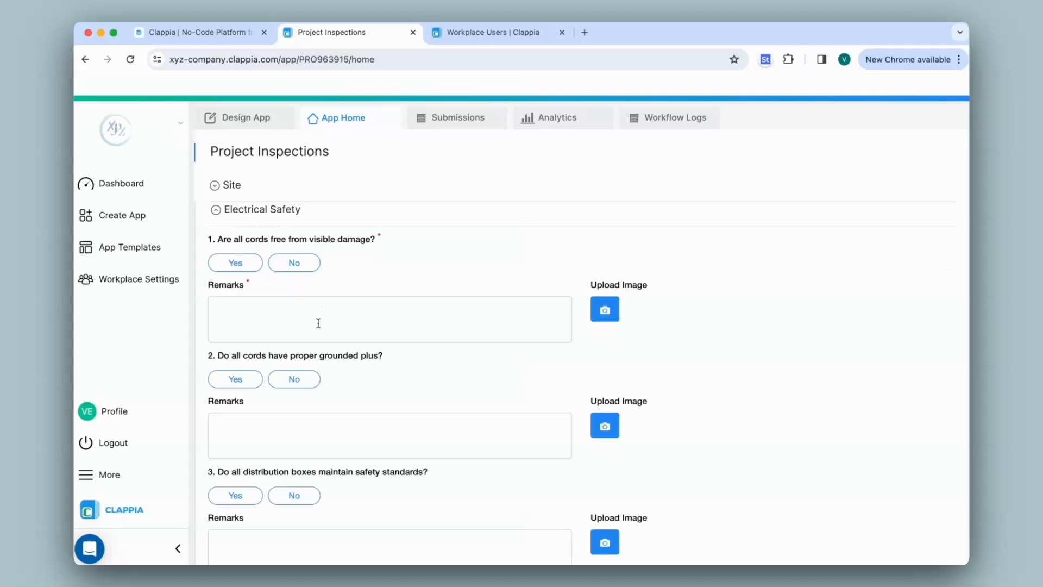
Return to the app design and review the display condition settings of the Inspector Name and Date of Inspection fields
click(243, 121)
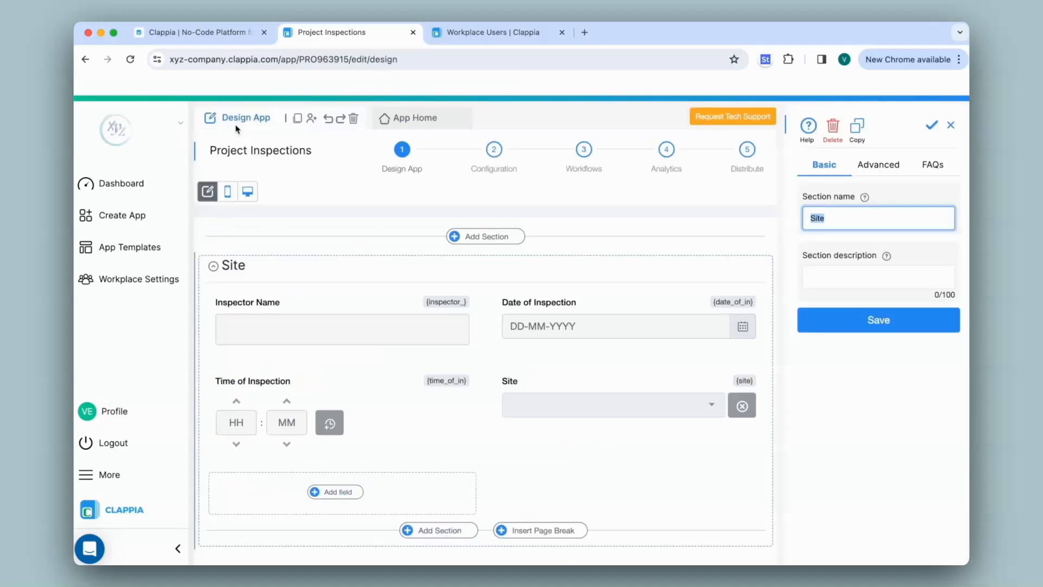
click(331, 328)
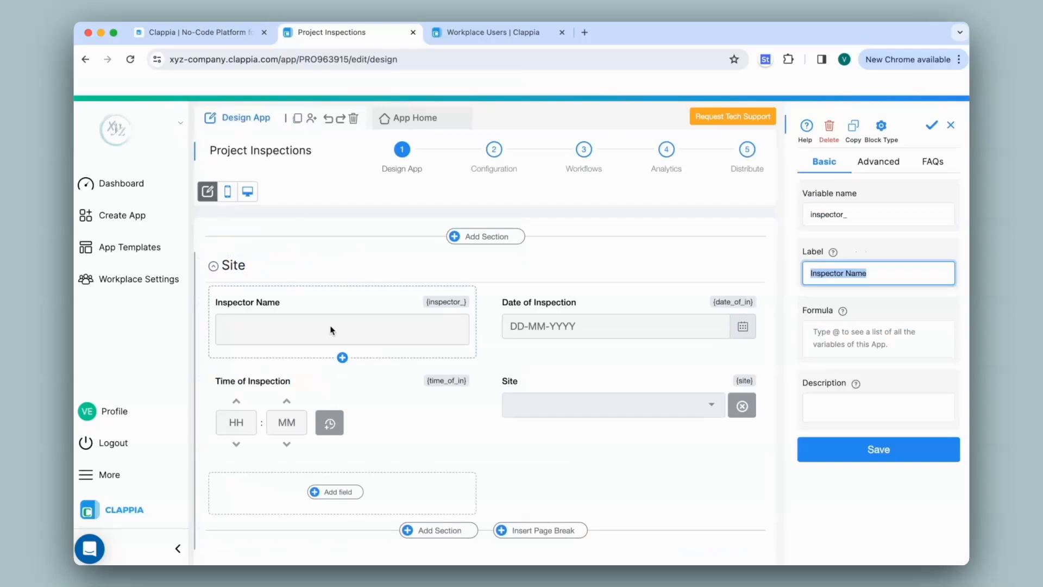
click(878, 162)
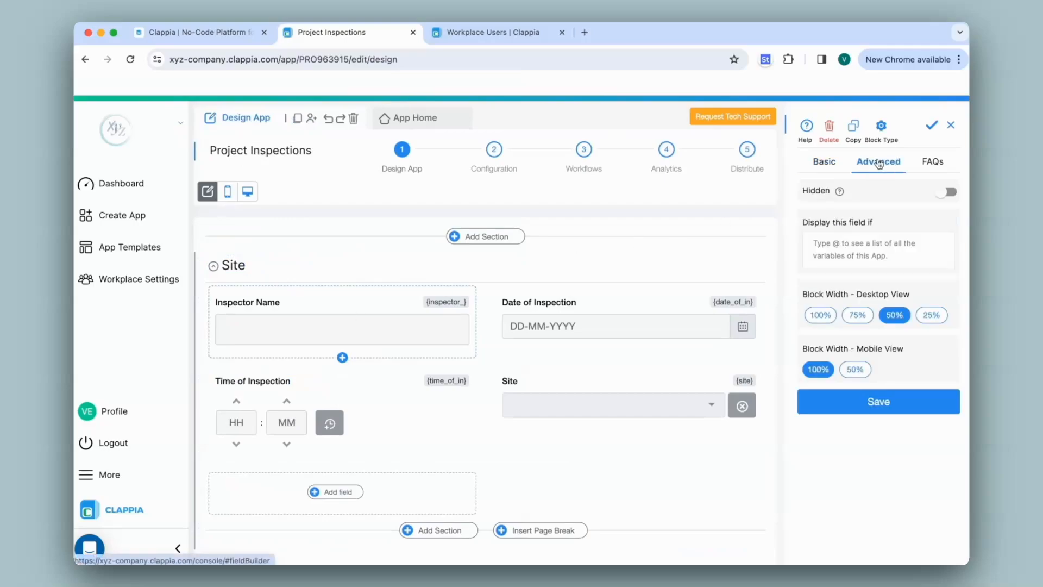
drag(808, 223, 875, 222)
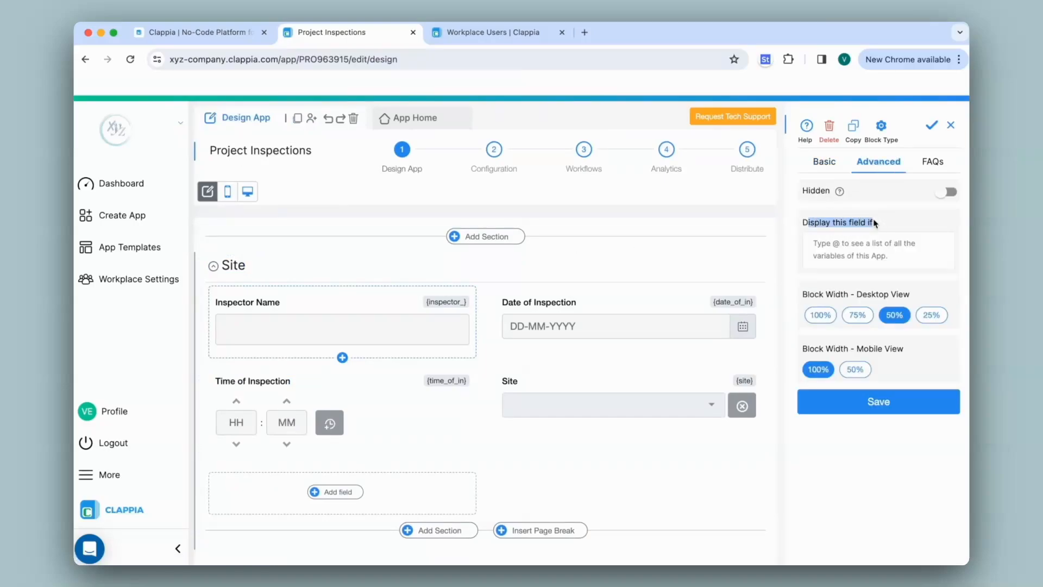
click(672, 279)
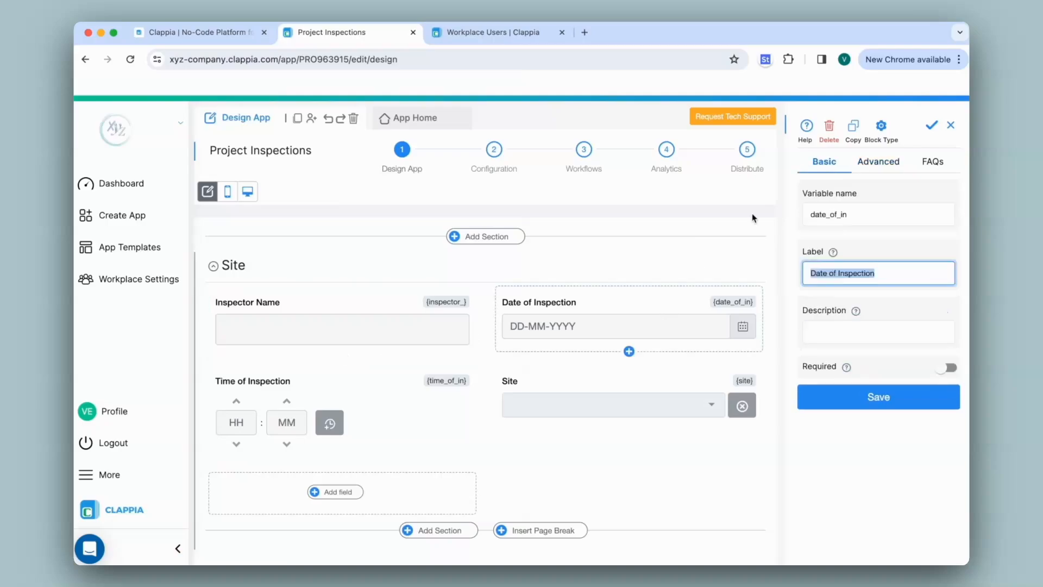
click(878, 162)
scroll(844, 245, down, 2)
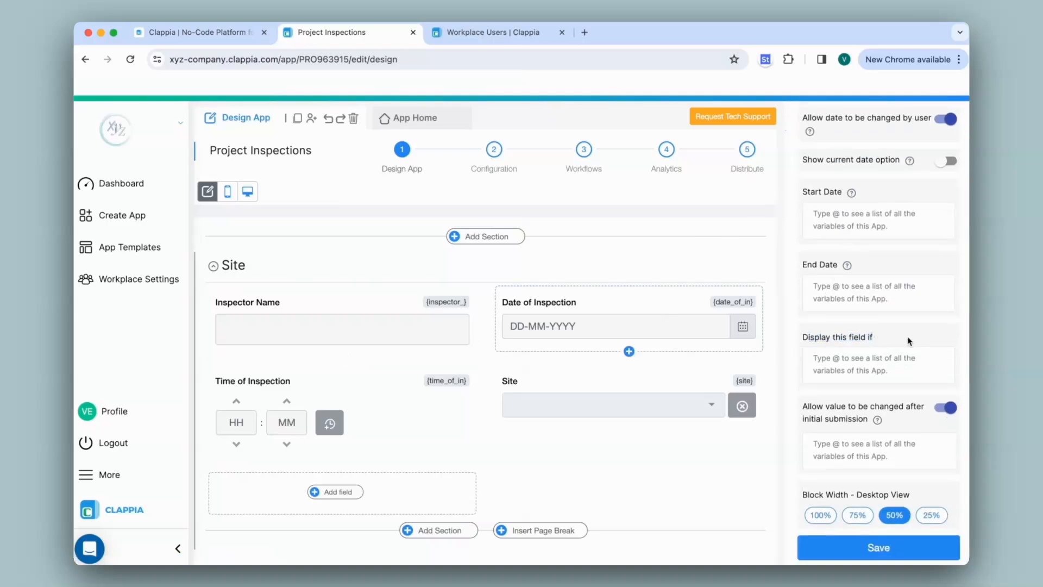
click(584, 156)
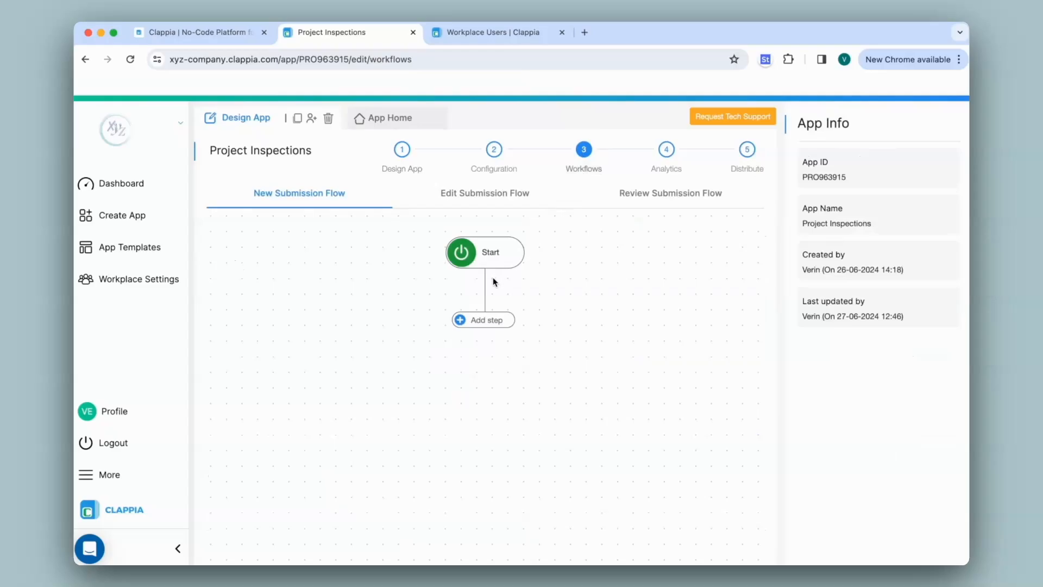
click(494, 319)
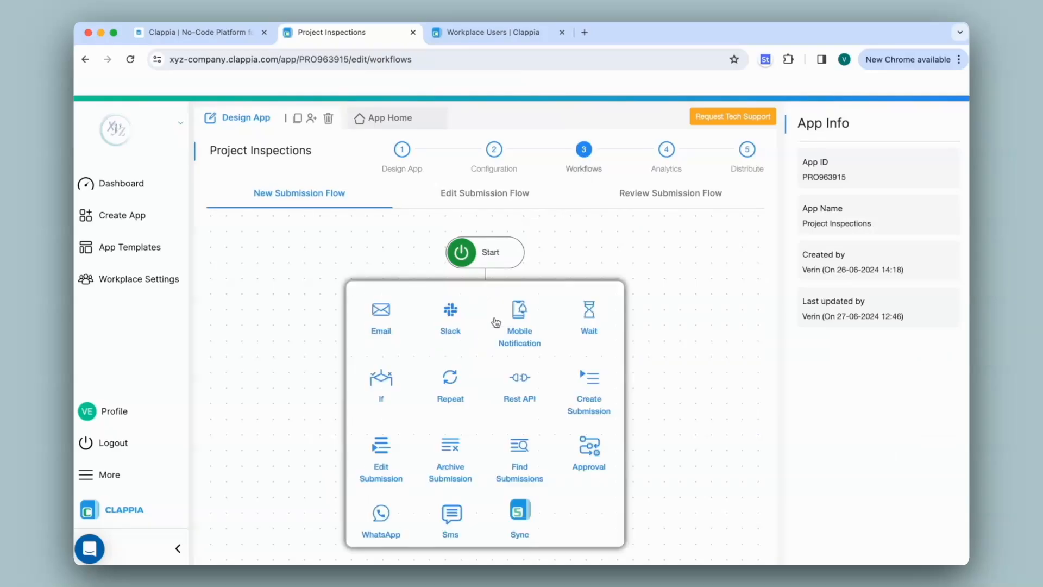
click(380, 310)
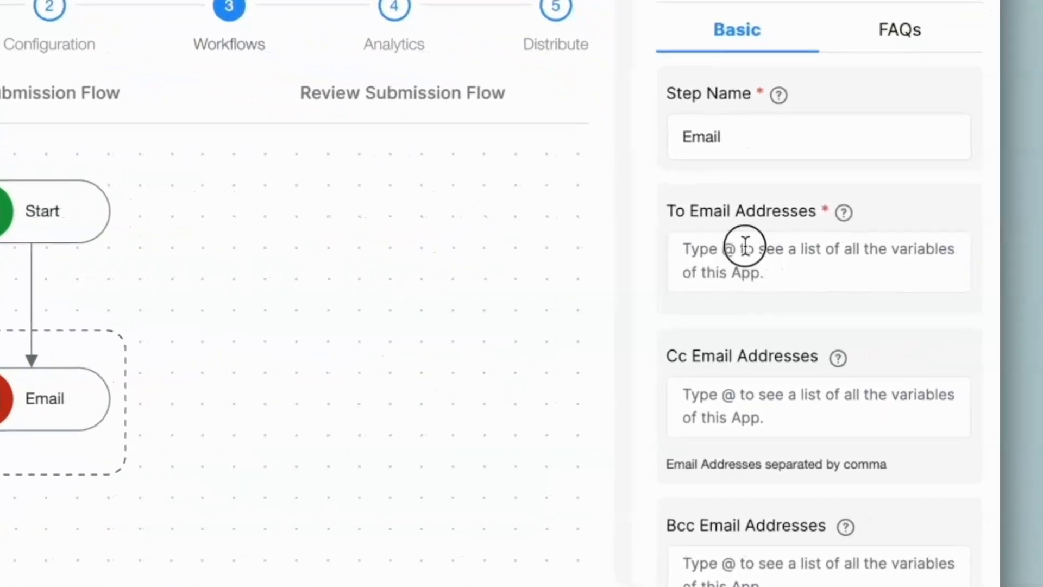
click(842, 269)
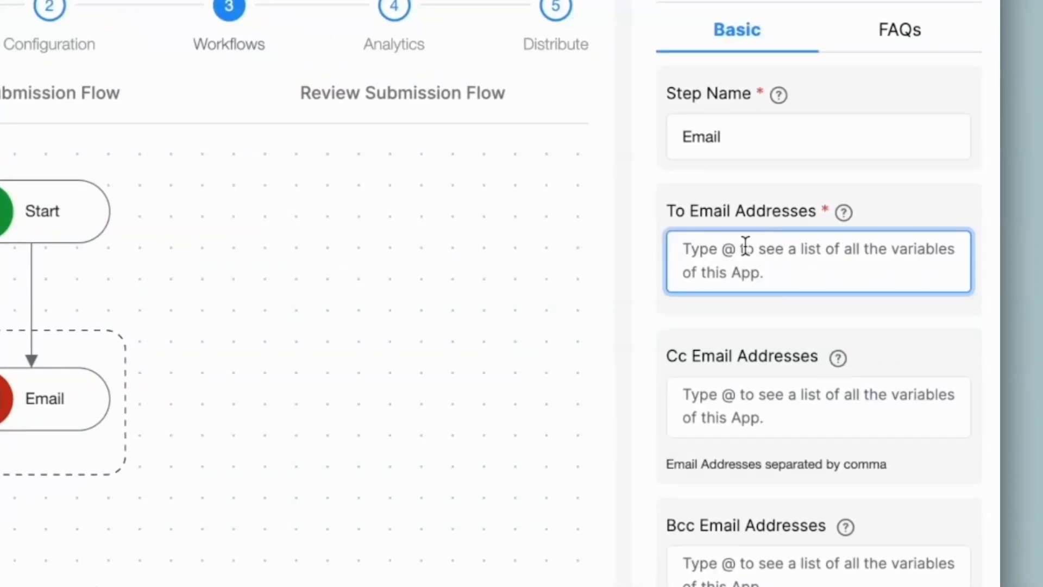
text(@)
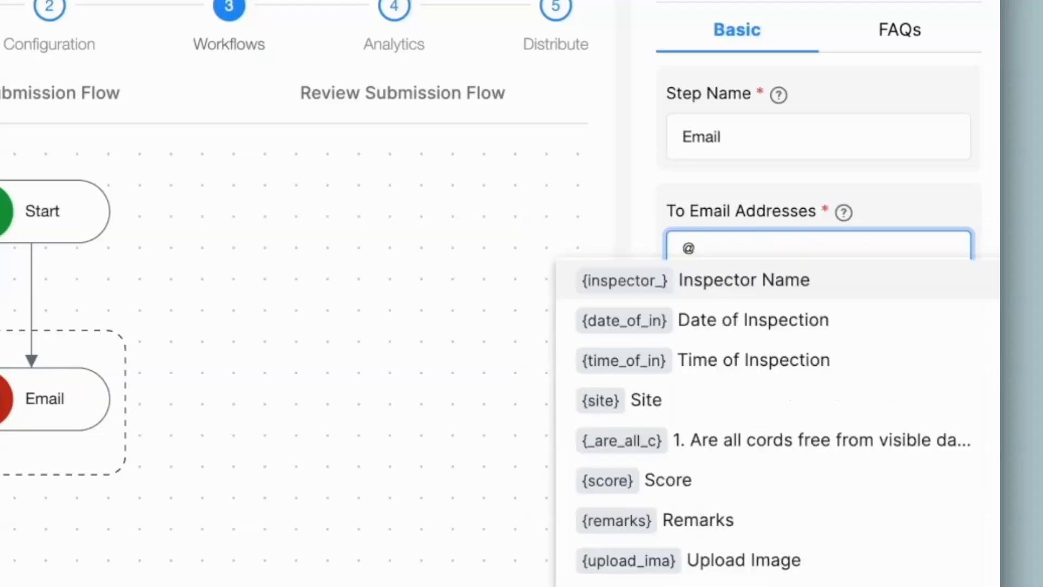
text(currentuser)
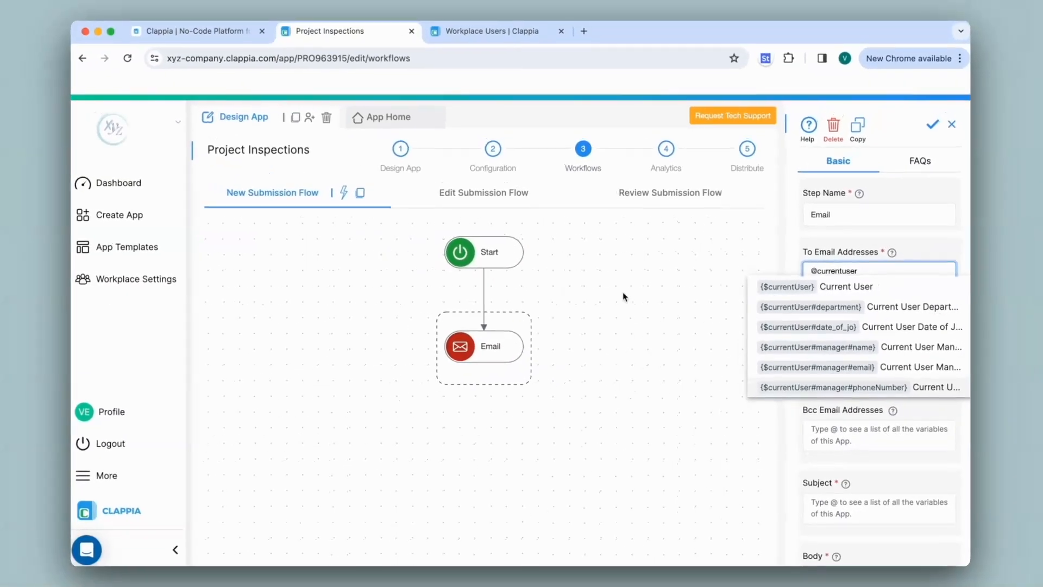
Switch to the workplace users page and check the attribute type of the Manager user attribute
click(519, 33)
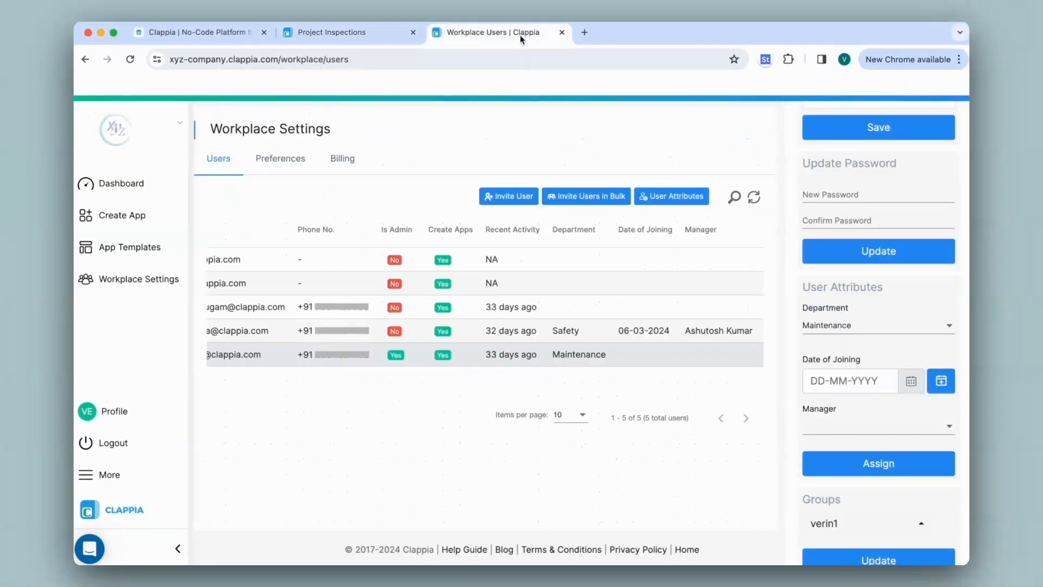
click(672, 196)
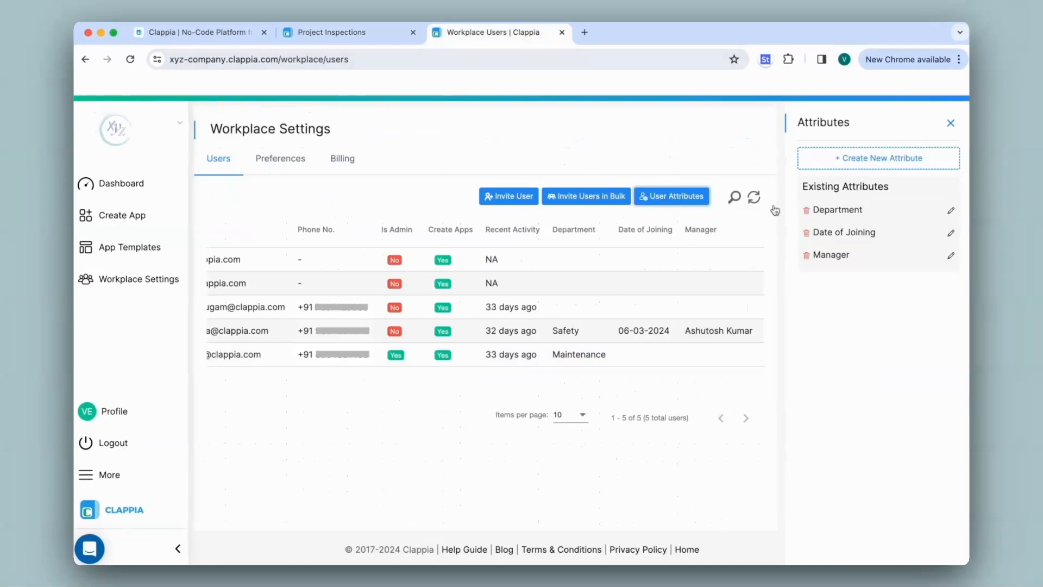
click(950, 257)
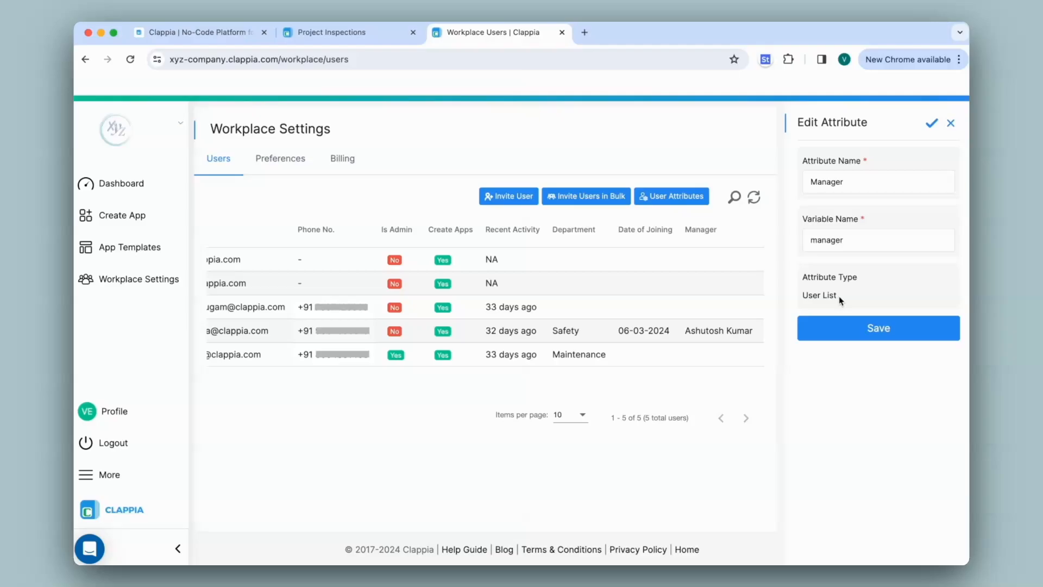
Return to the Project Inspections workflow, set the email step's recipient to {$currentUser#manager#email}, and save the step
click(386, 35)
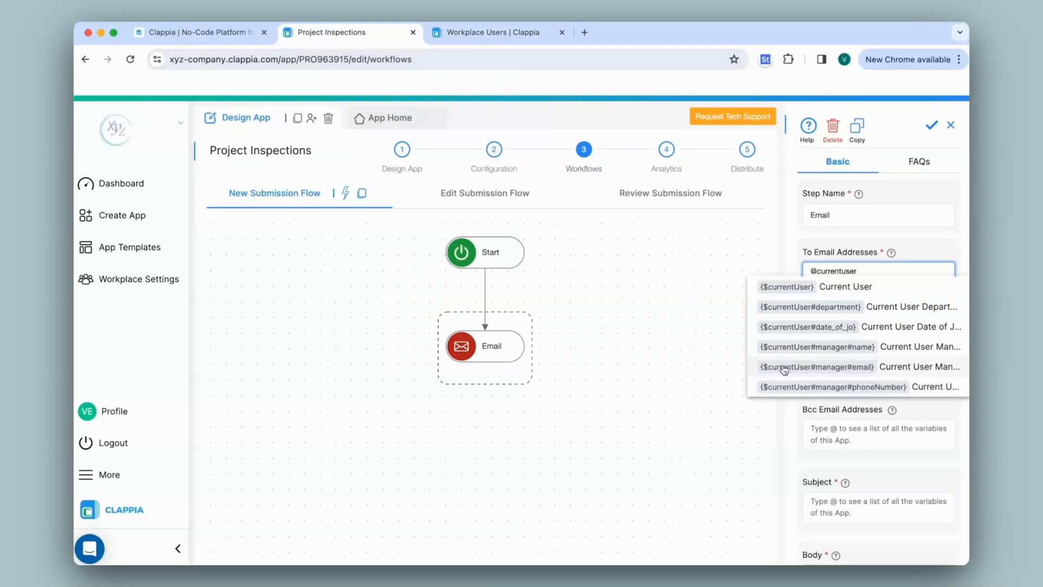
click(868, 365)
scroll(869, 365, down, 8)
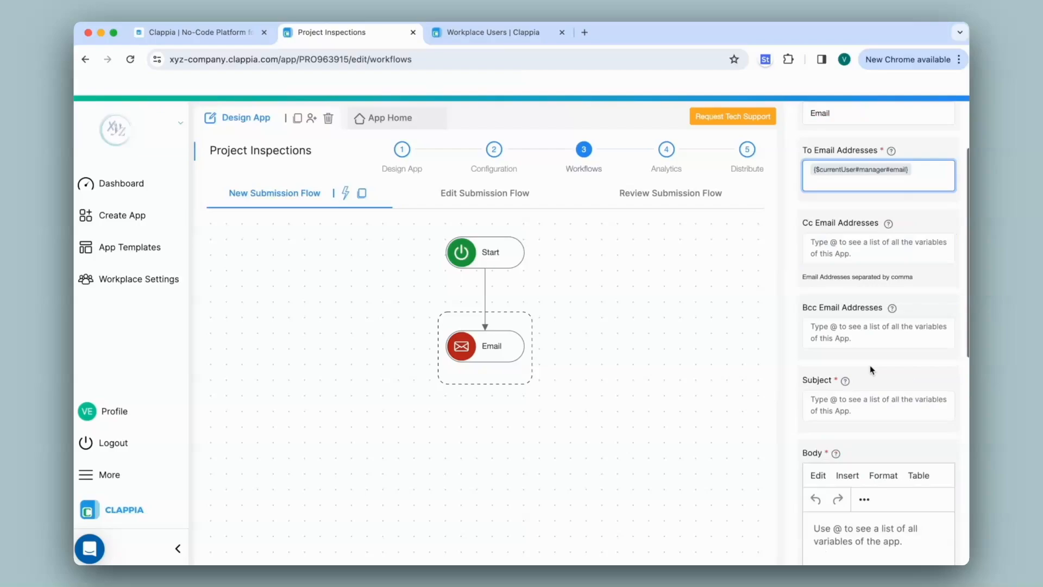
scroll(869, 365, down, 3)
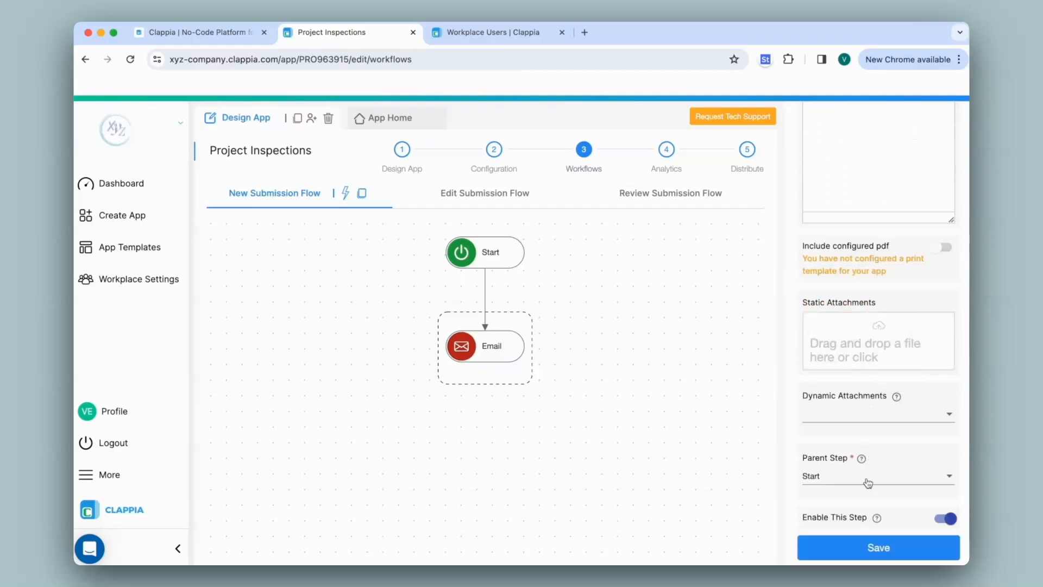
click(868, 541)
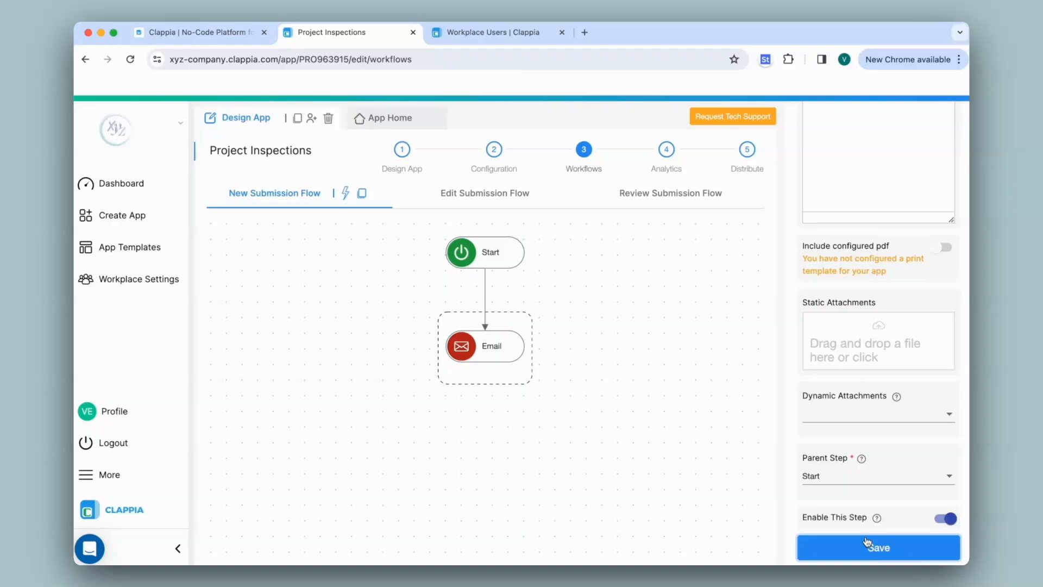
scroll(867, 541, up, 10)
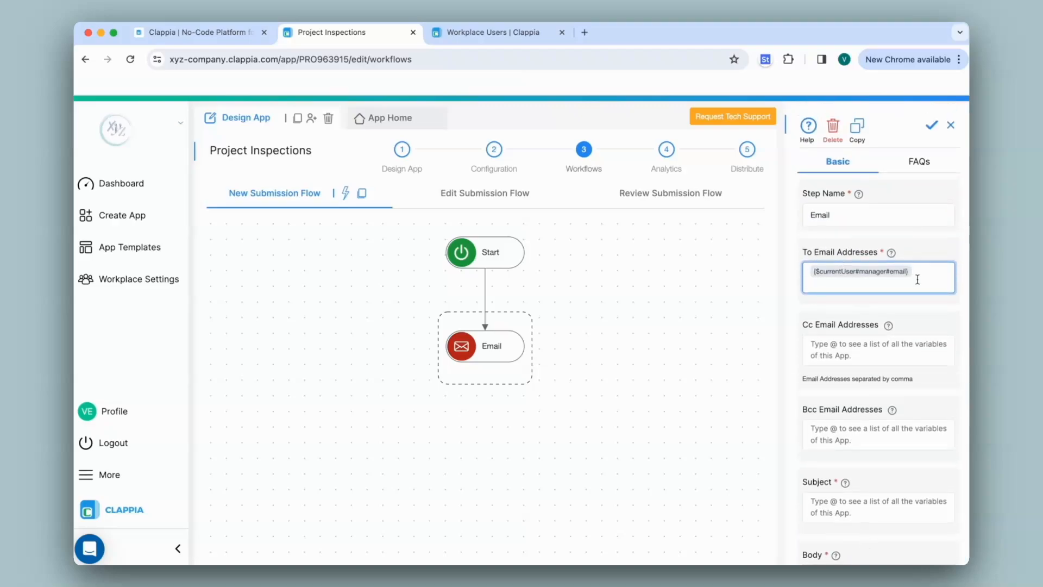